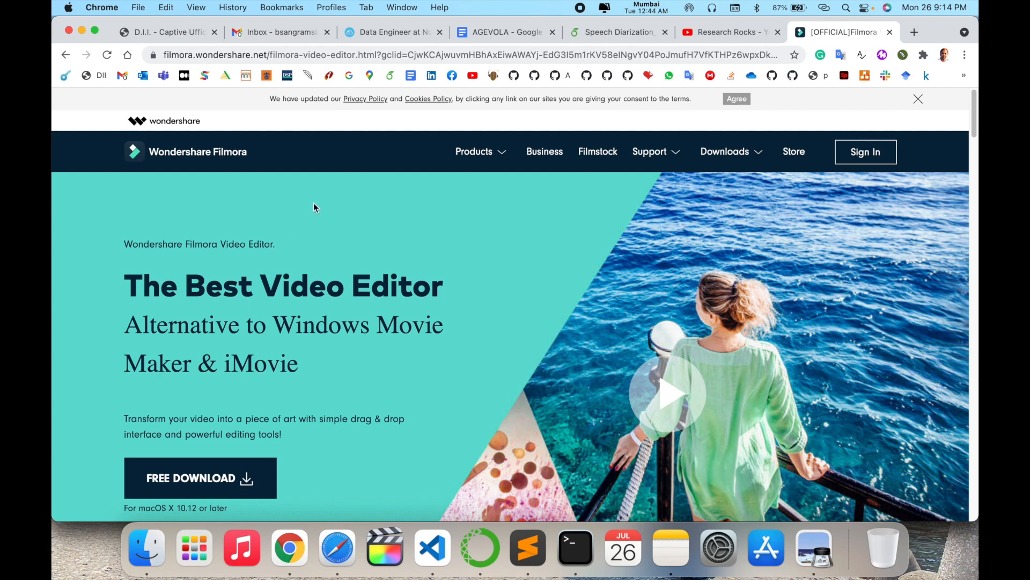
# Look through the Filmora product page, covering the download options, editing tools, effects and advanced features.
pyautogui.scroll(-3, 314, 204)
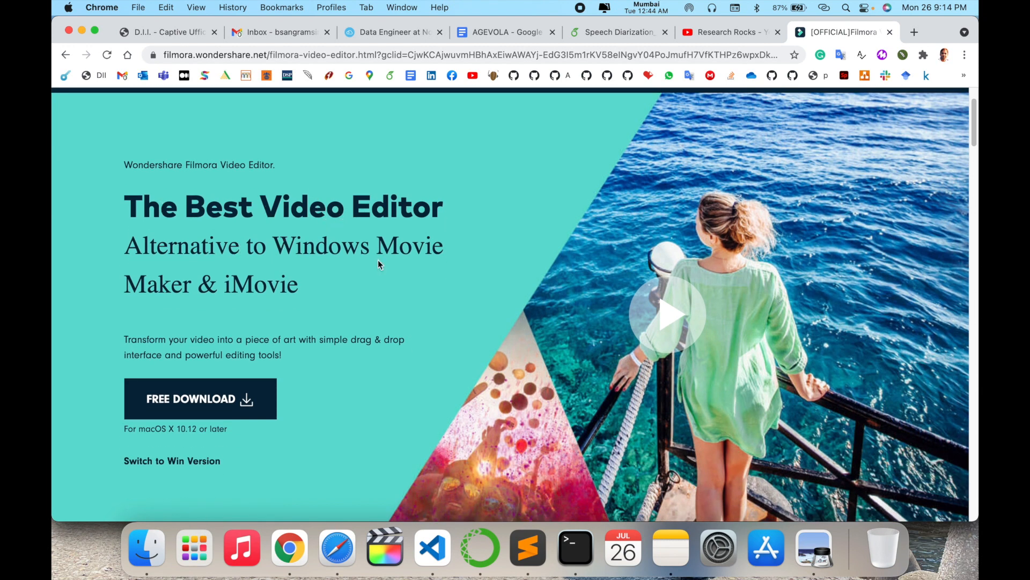
pyautogui.scroll(-4, 376, 263)
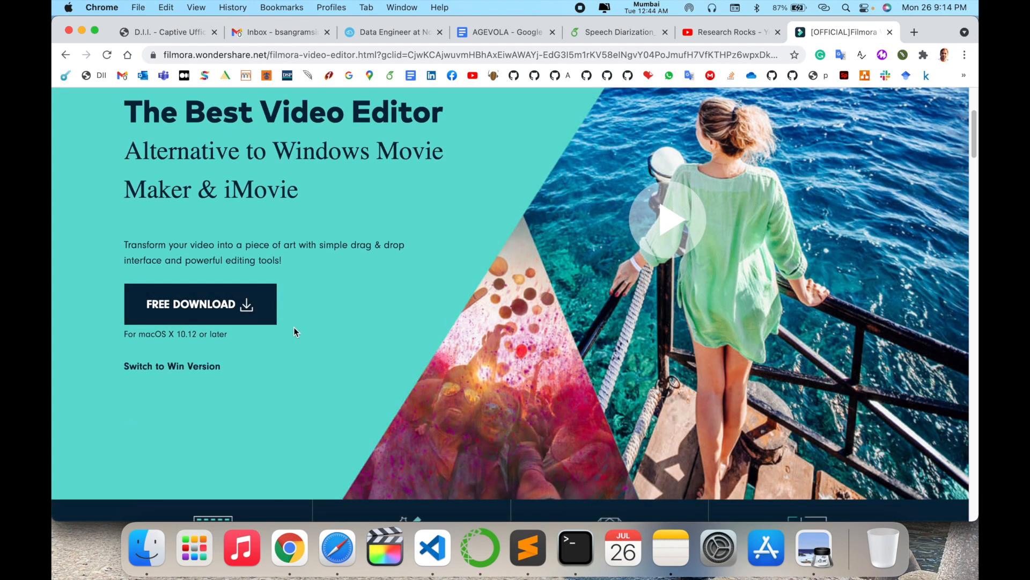
pyautogui.scroll(-5, 294, 328)
pyautogui.scroll(6, 294, 328)
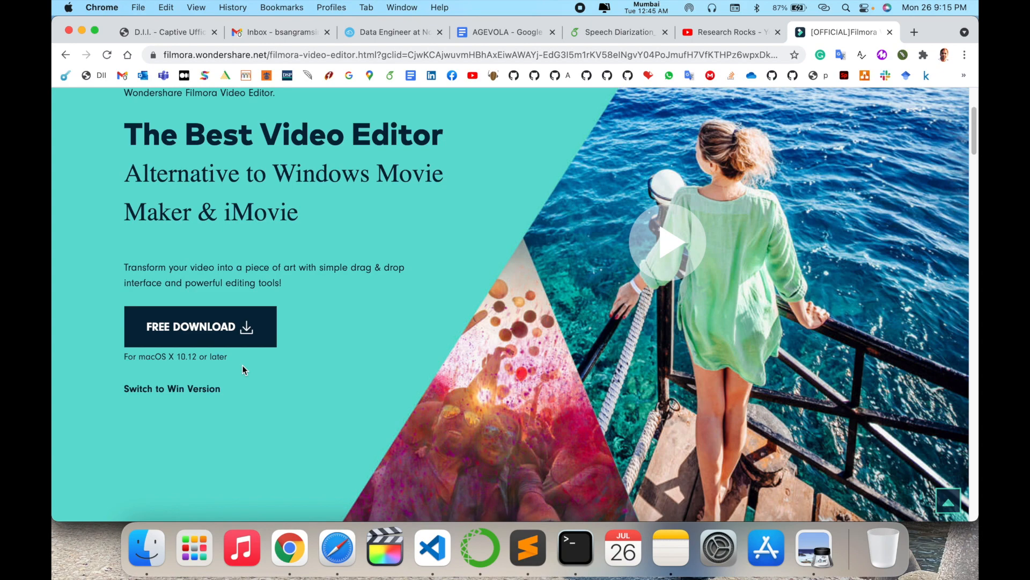
pyautogui.scroll(-15, 275, 361)
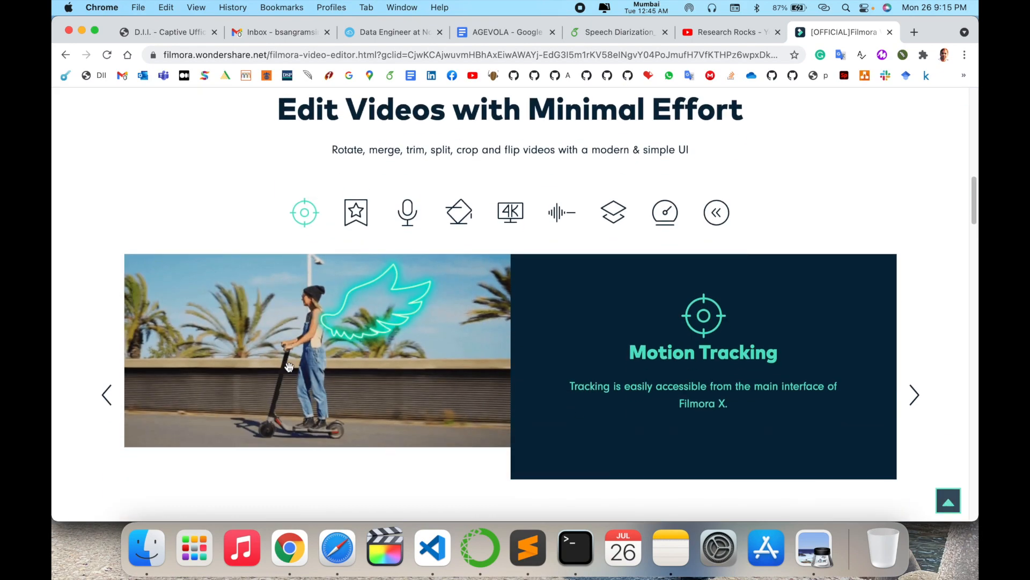
pyautogui.scroll(-5, 291, 368)
pyautogui.scroll(20, 290, 369)
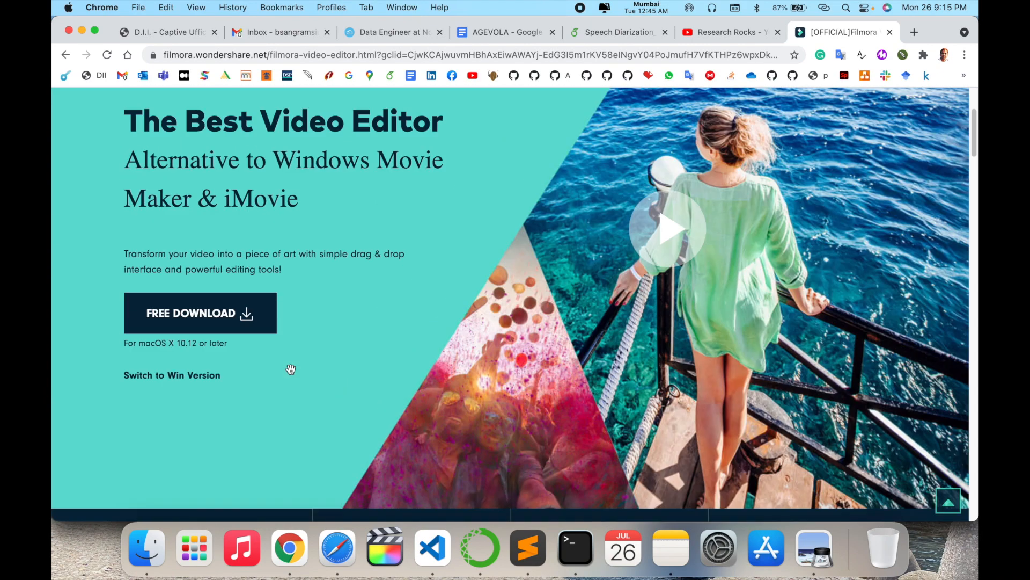
pyautogui.scroll(-10, 192, 447)
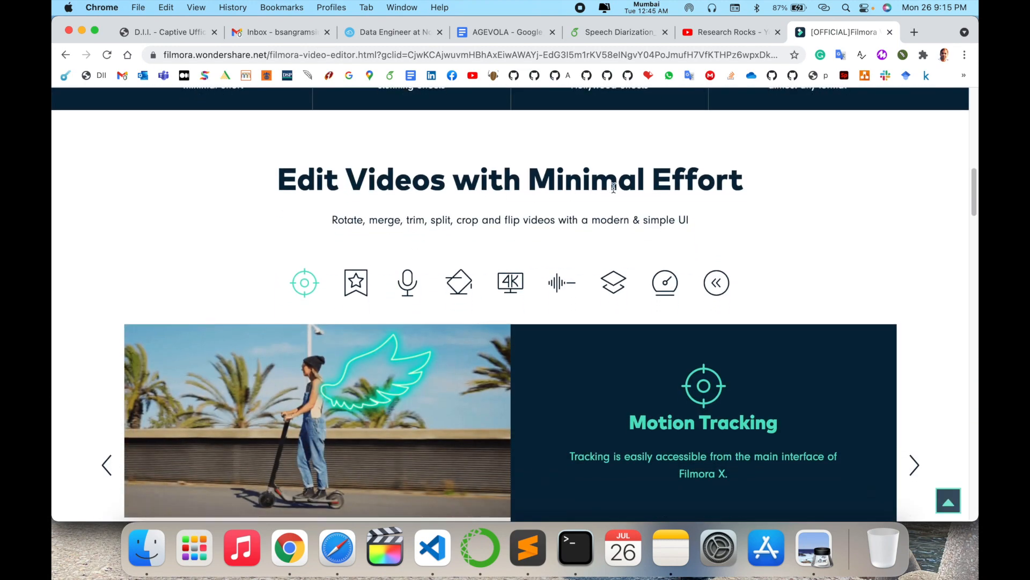
pyautogui.scroll(-4, 748, 205)
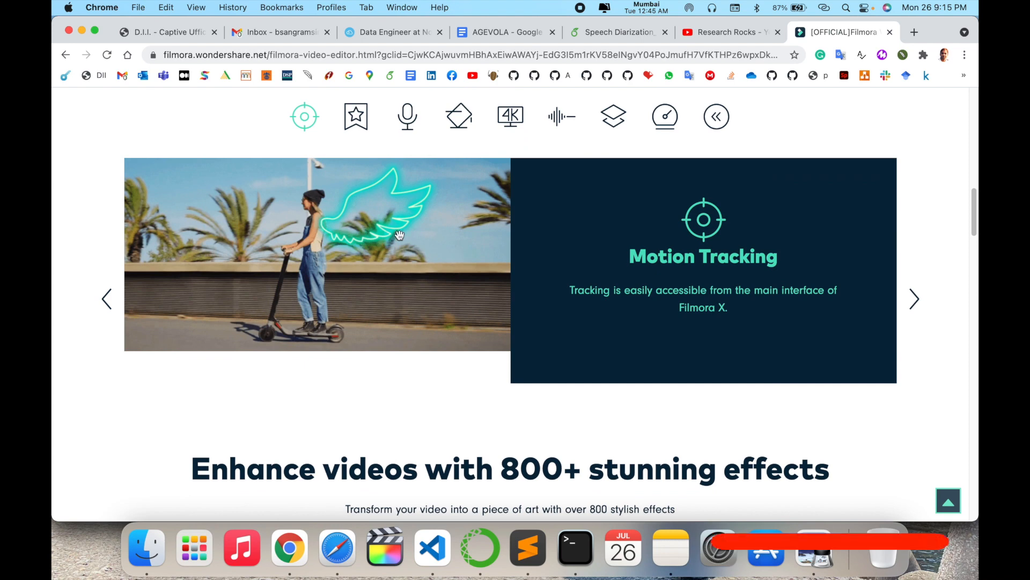
pyautogui.scroll(-8, 497, 242)
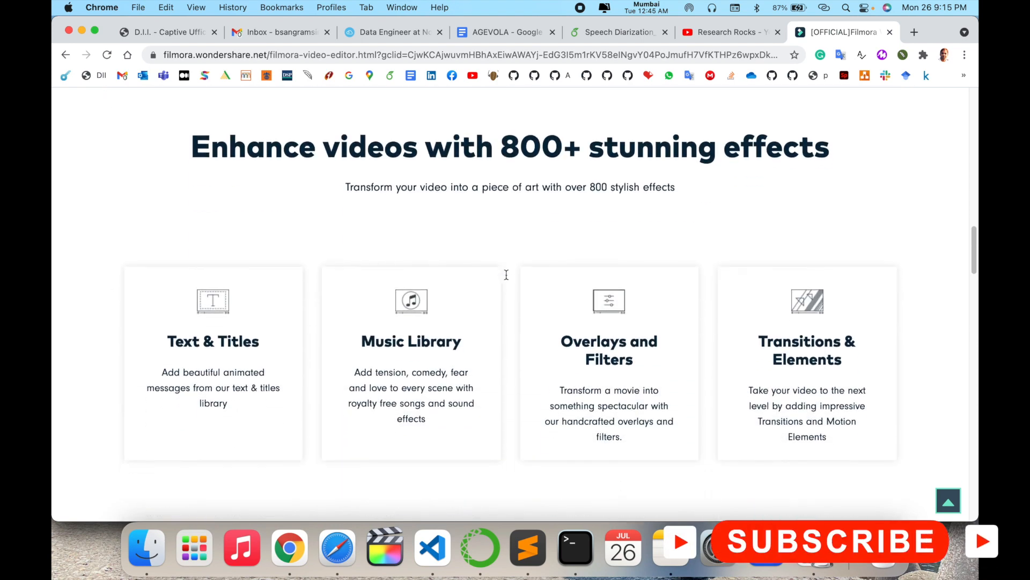
pyautogui.scroll(1, 506, 280)
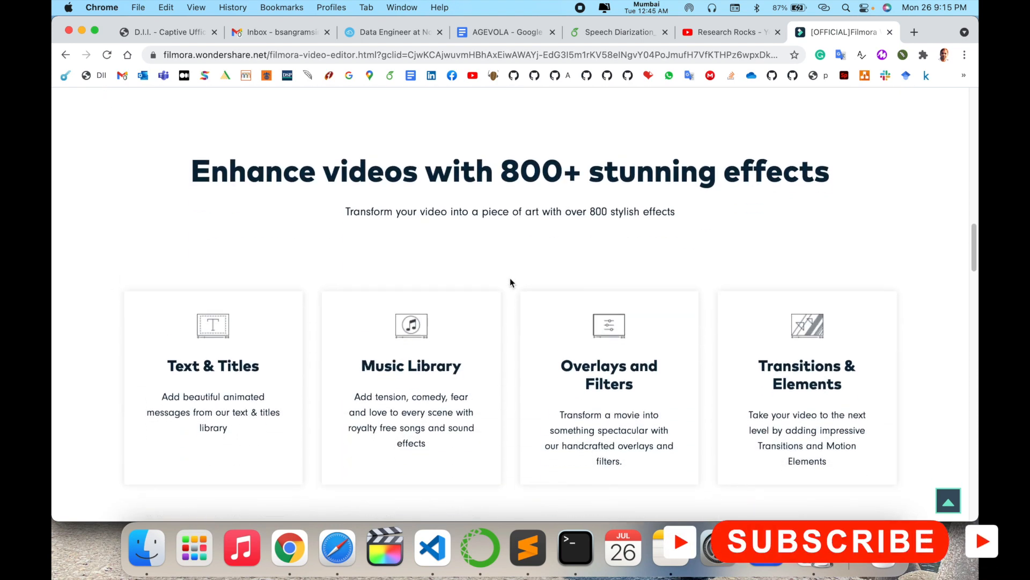
pyautogui.scroll(-12, 511, 282)
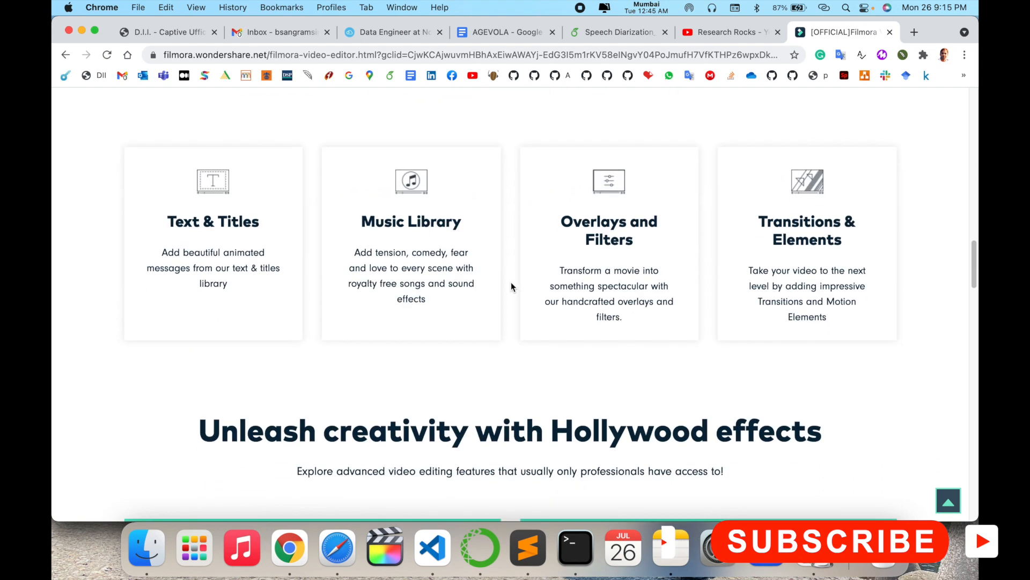
pyautogui.scroll(-20, 517, 282)
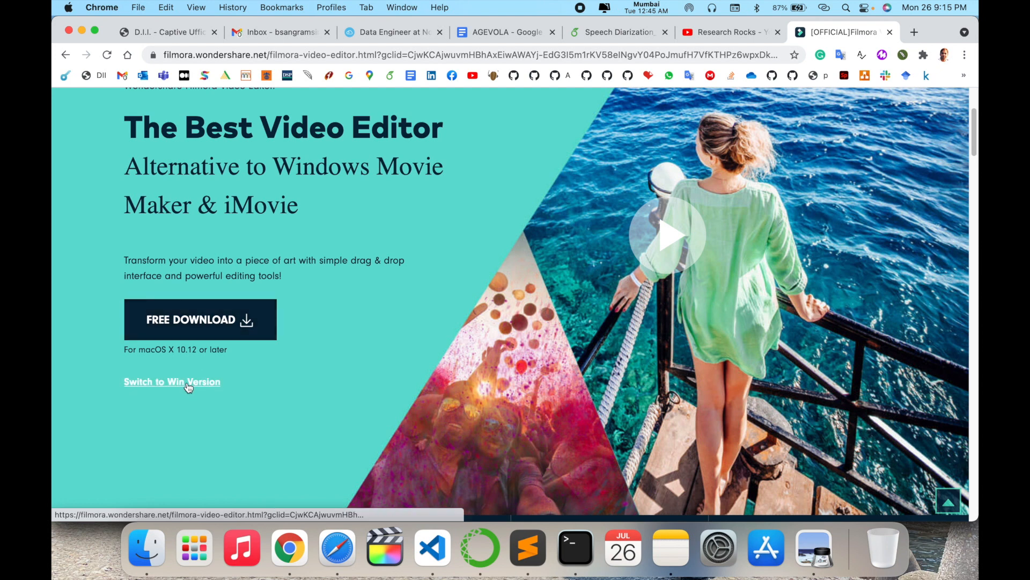
# Download the free macOS version of Filmora, unpack the zip and place the installer in a free spot in the Downloads folder.
pyautogui.click(202, 320)
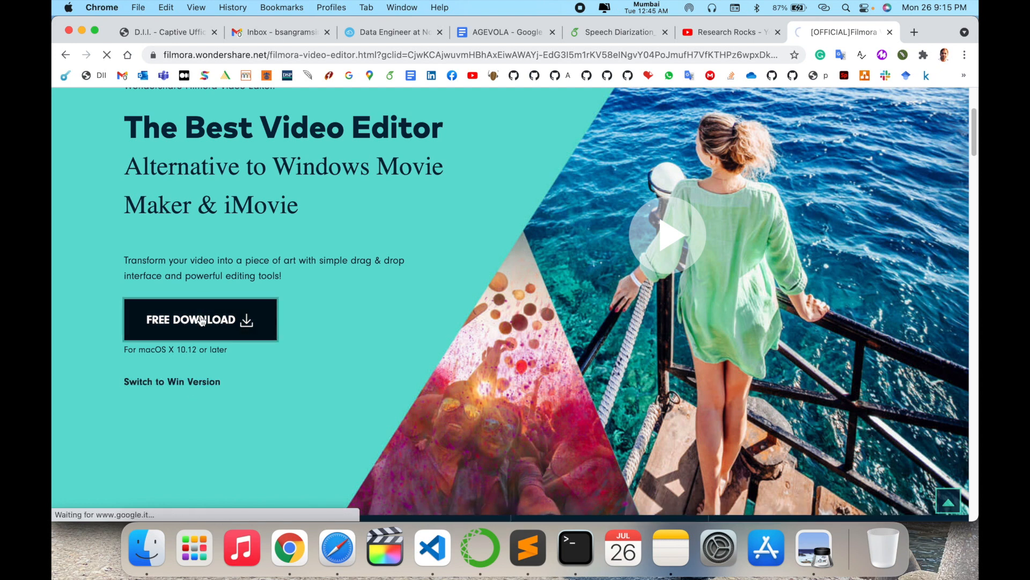
pyautogui.click(145, 505)
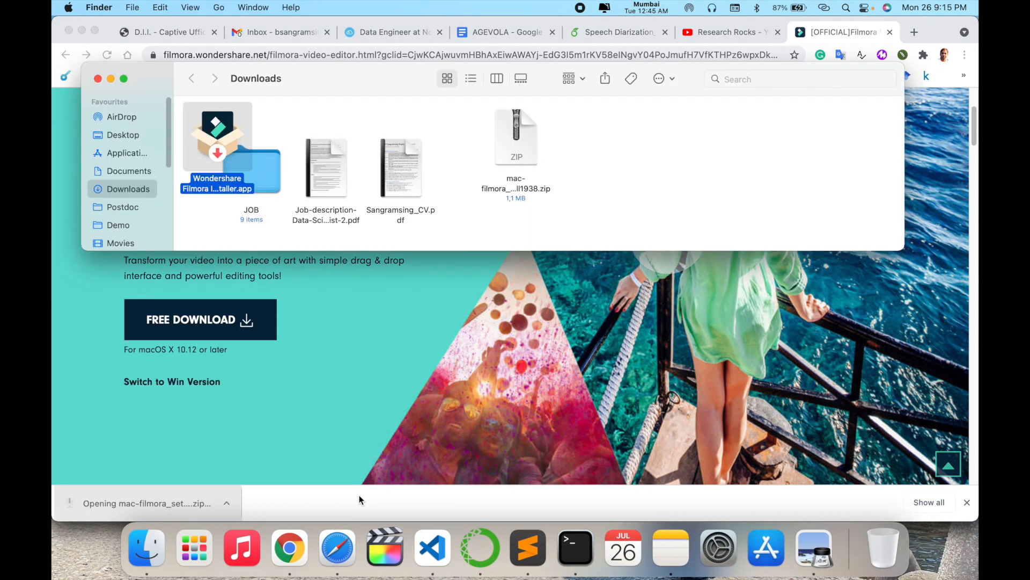
pyautogui.moveTo(224, 131); pyautogui.dragTo(661, 151)
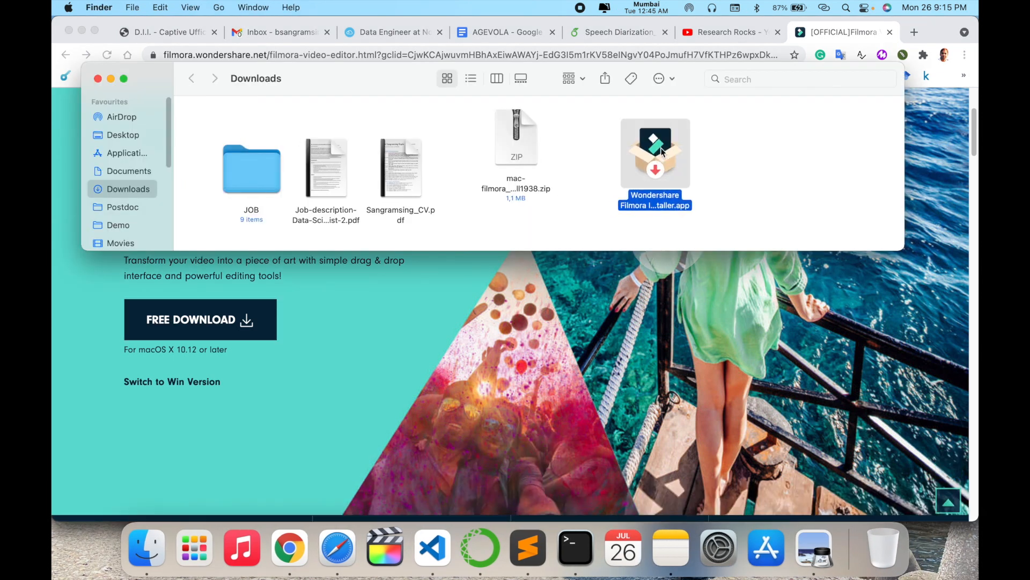
# Run the Wondershare Filmora installer from Downloads and start installing the program.
pyautogui.doubleClick(665, 150)
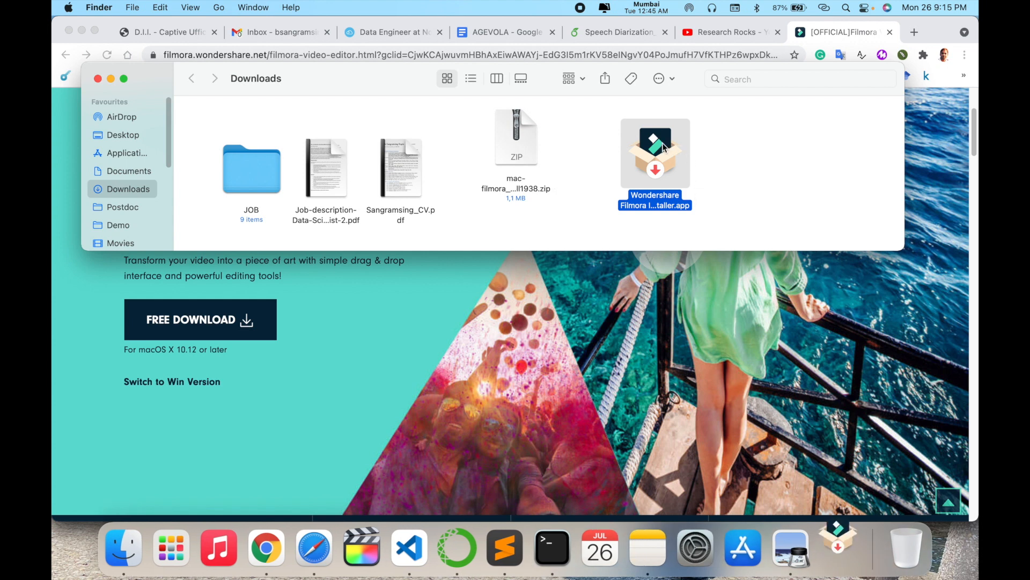
pyautogui.click(516, 251)
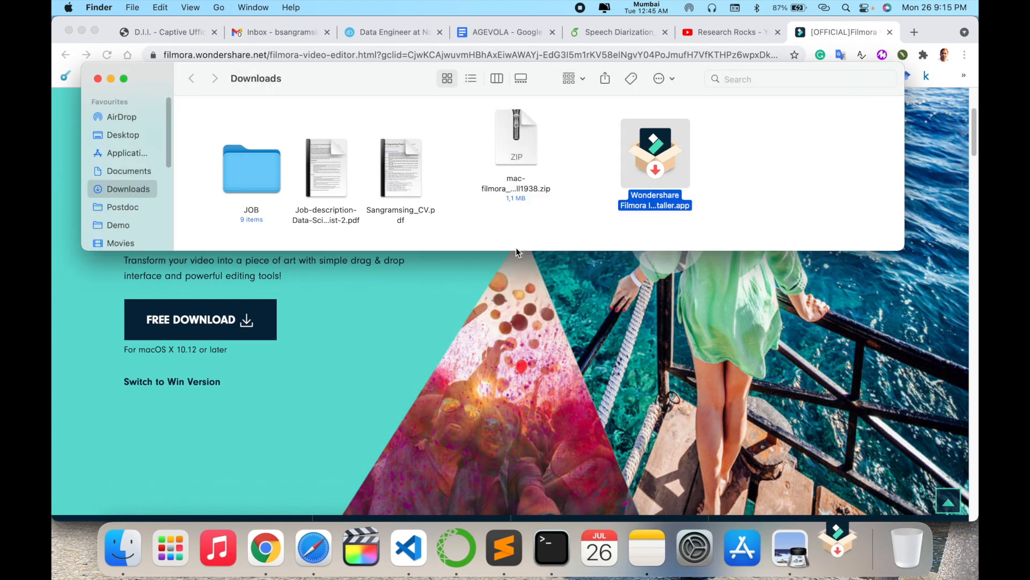
pyautogui.click(362, 412)
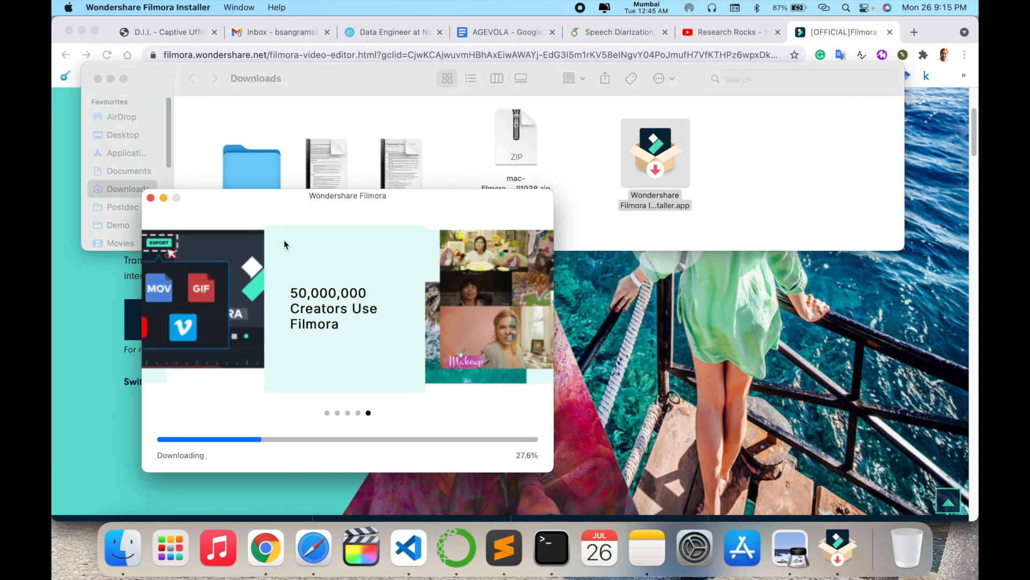
pyautogui.moveTo(271, 197); pyautogui.dragTo(278, 72)
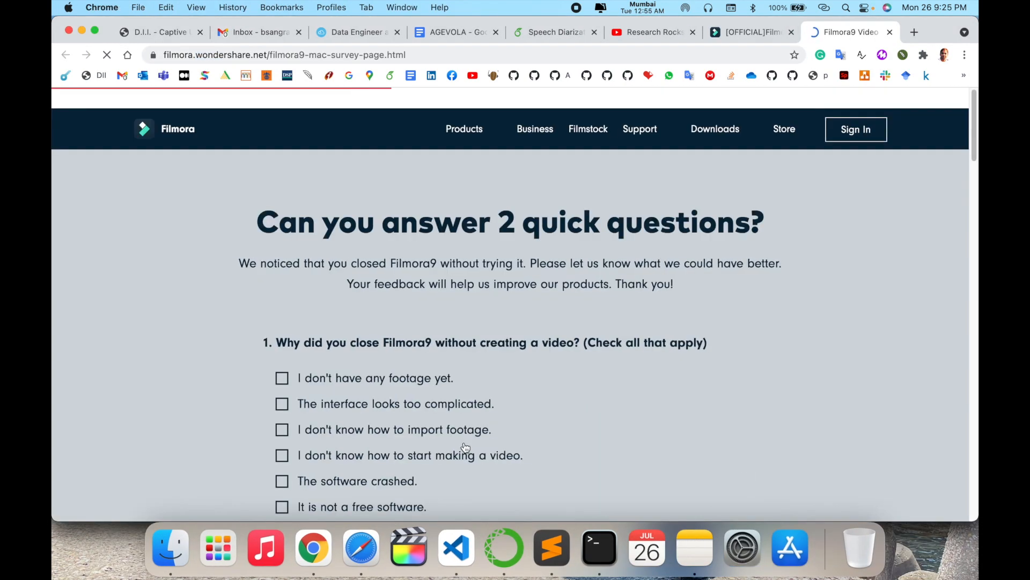
# Close the survey page, then open Wondershare Filmora X with a new 16:9 (Widescreen) project.
pyautogui.click(889, 33)
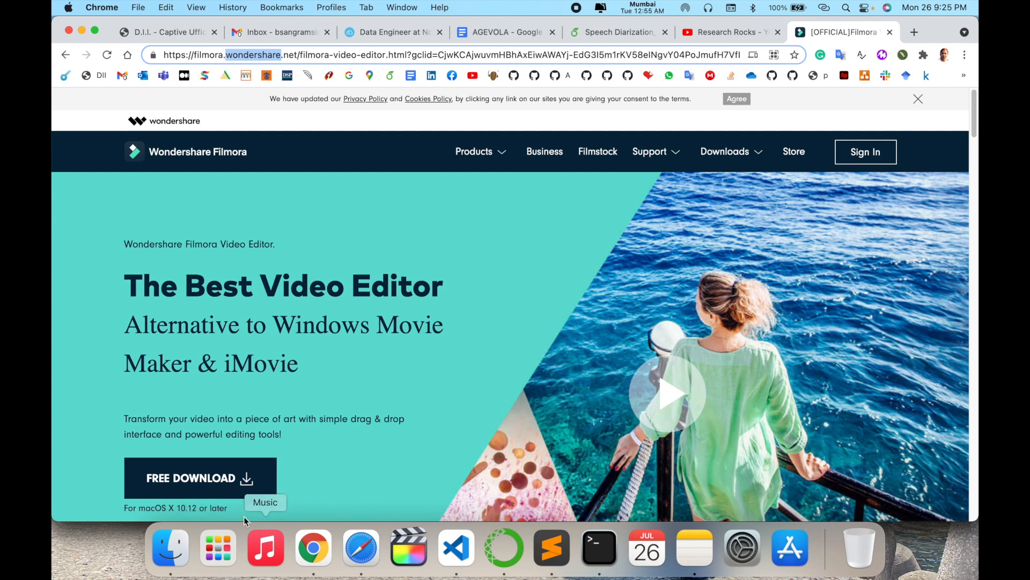
pyautogui.click(226, 541)
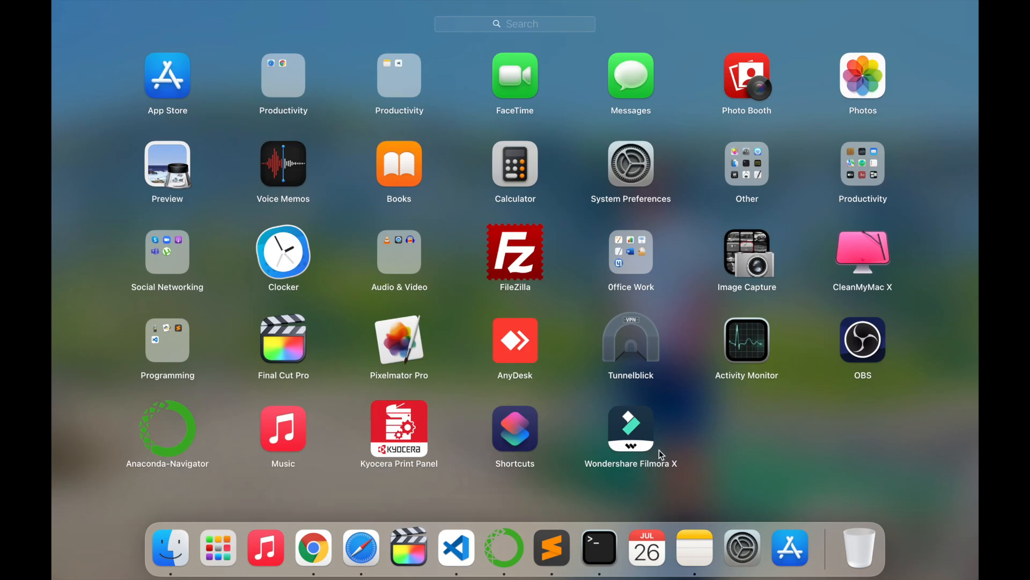
pyautogui.click(634, 436)
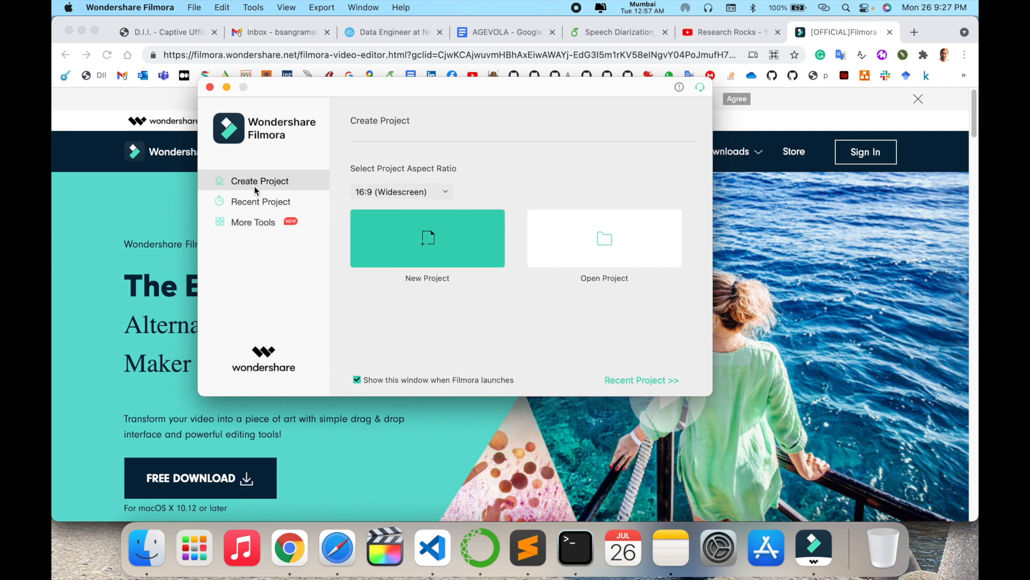
pyautogui.click(429, 247)
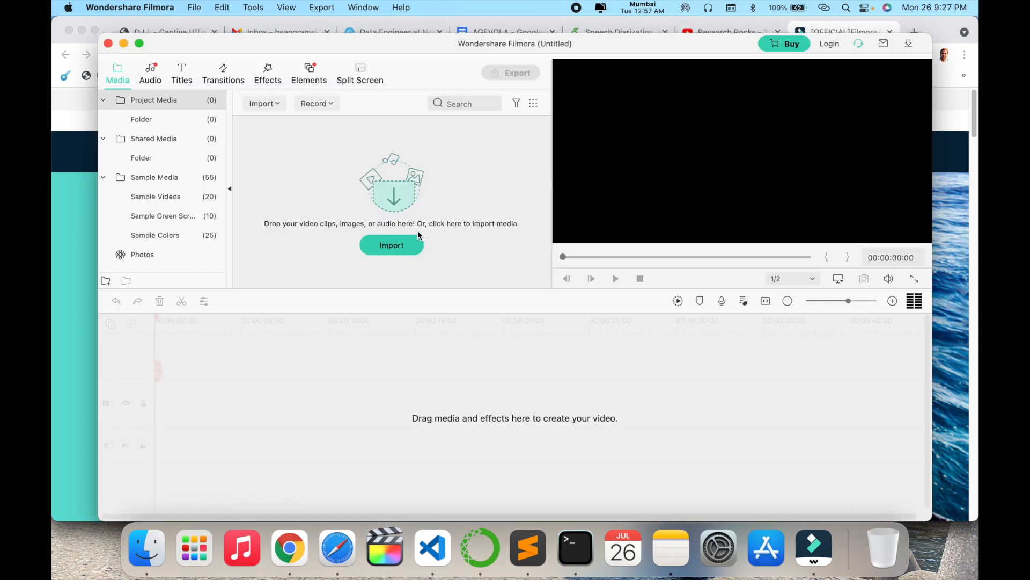
pyautogui.moveTo(368, 43); pyautogui.dragTo(345, 42)
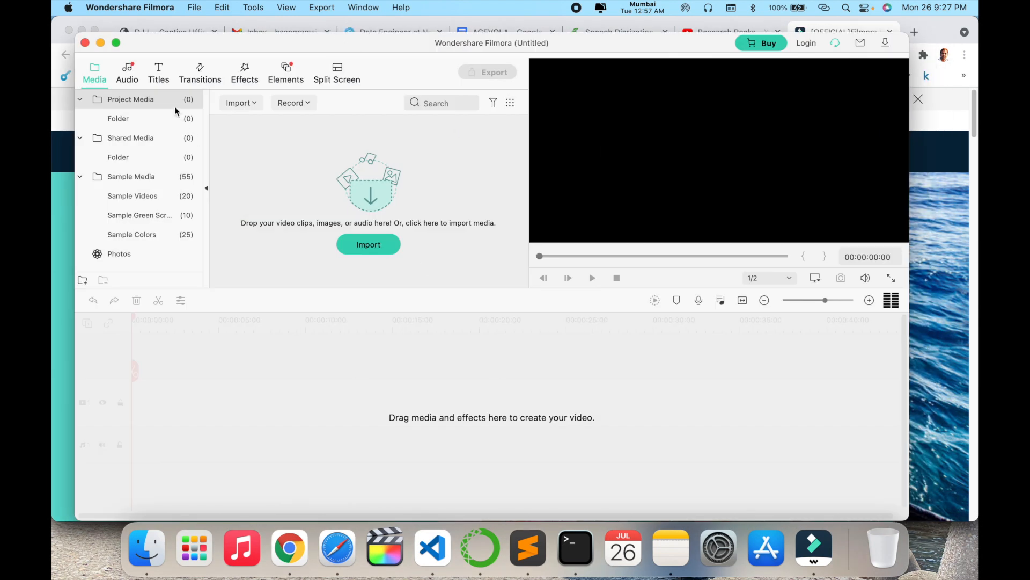
# Browse the included audio, titles, transitions, effects, elements and split screen libraries.
pyautogui.click(129, 74)
pyautogui.scroll(-3, 382, 225)
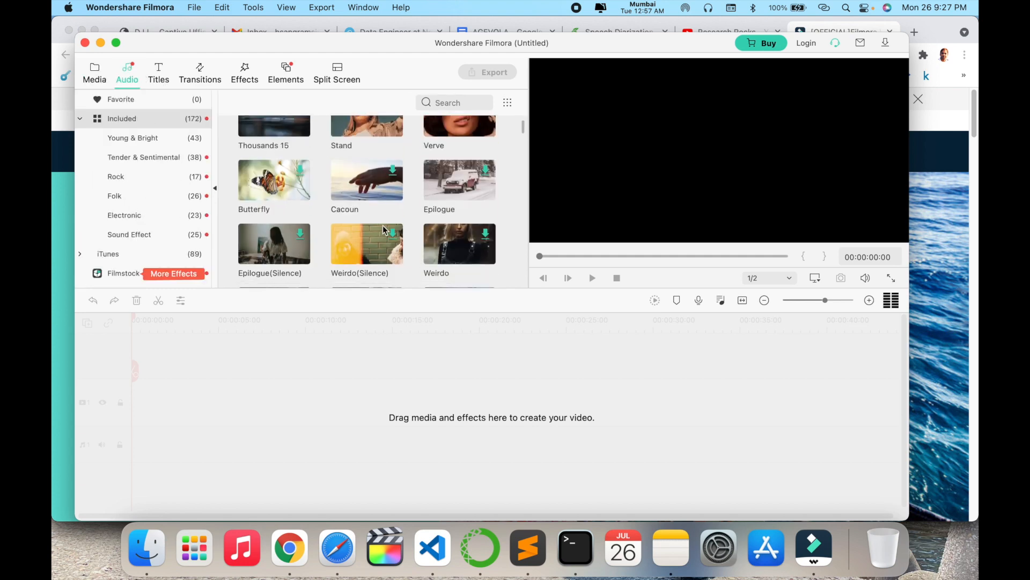
pyautogui.scroll(-5, 383, 226)
pyautogui.scroll(-2, 380, 224)
pyautogui.scroll(10, 322, 204)
pyautogui.click(158, 75)
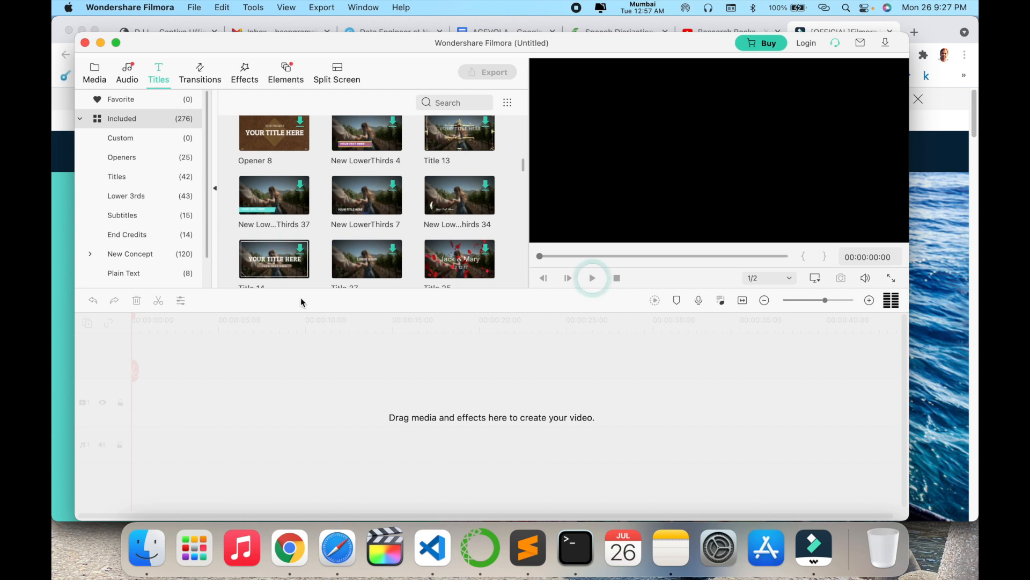
pyautogui.click(198, 80)
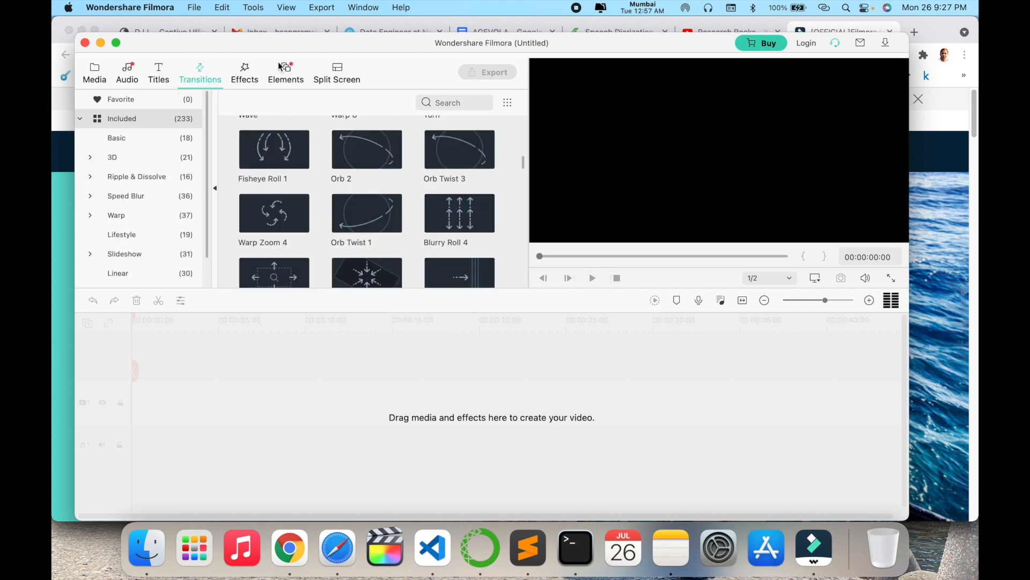
pyautogui.click(252, 79)
pyautogui.scroll(-3, 389, 203)
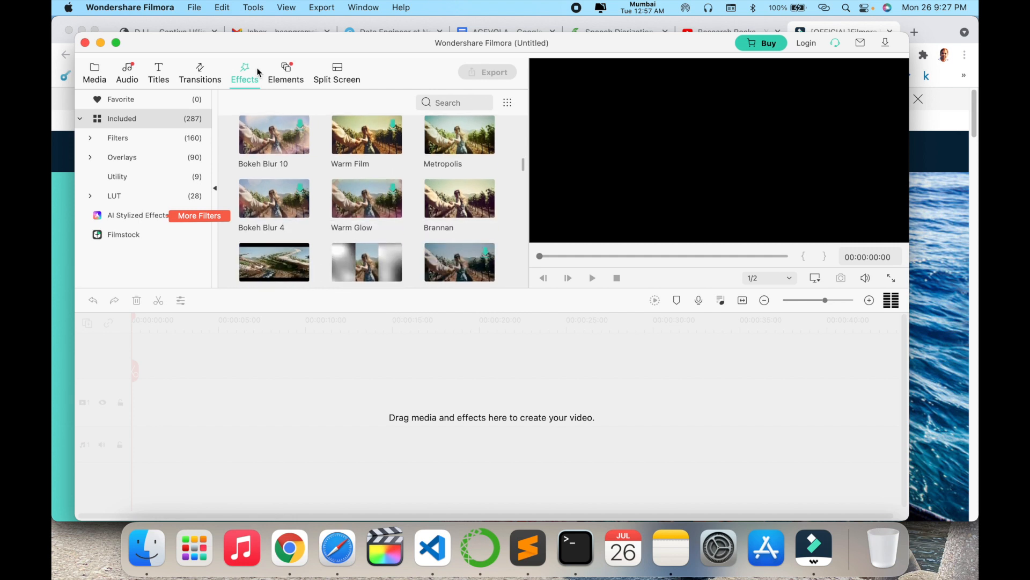
pyautogui.click(285, 80)
pyautogui.click(338, 81)
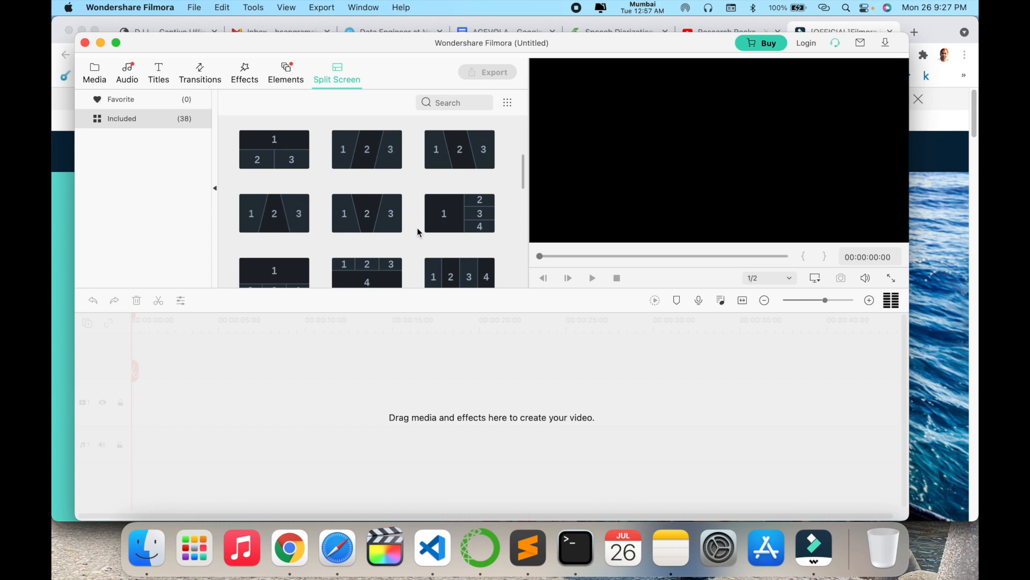
# Import the screen recording .mov file from the Desktop into the project media.
pyautogui.click(96, 75)
pyautogui.click(374, 245)
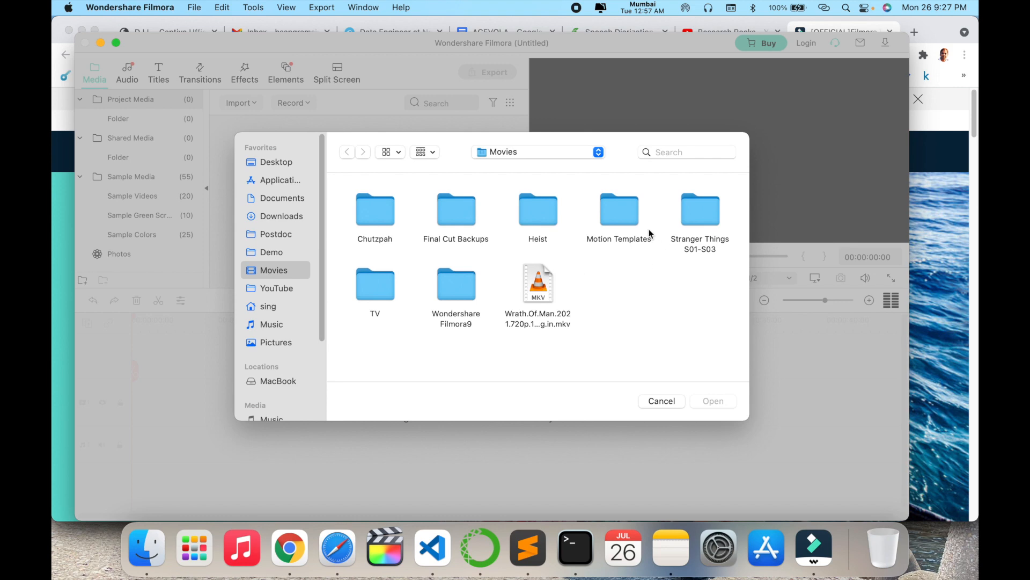
pyautogui.click(283, 198)
pyautogui.click(276, 162)
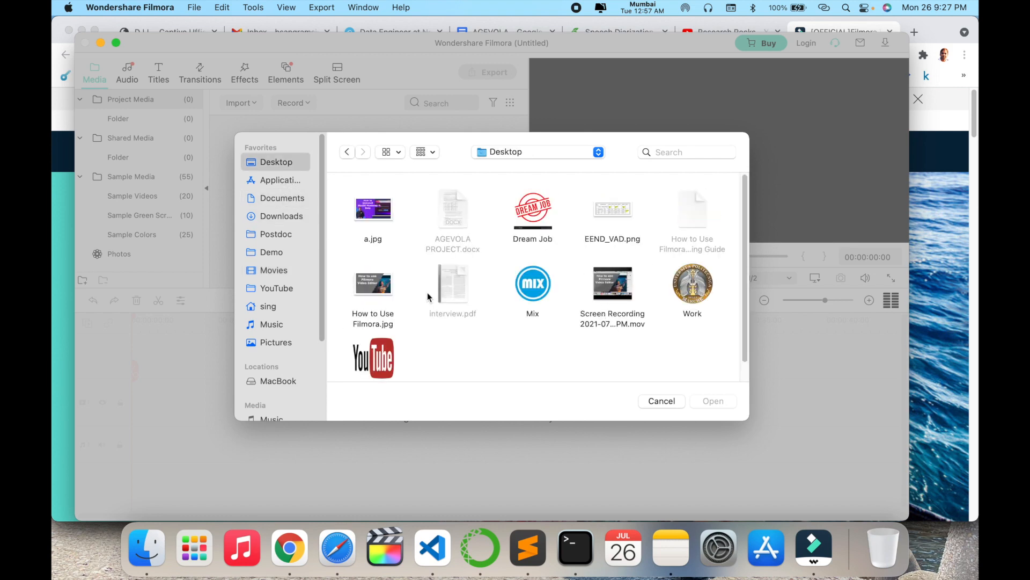
pyautogui.doubleClick(609, 292)
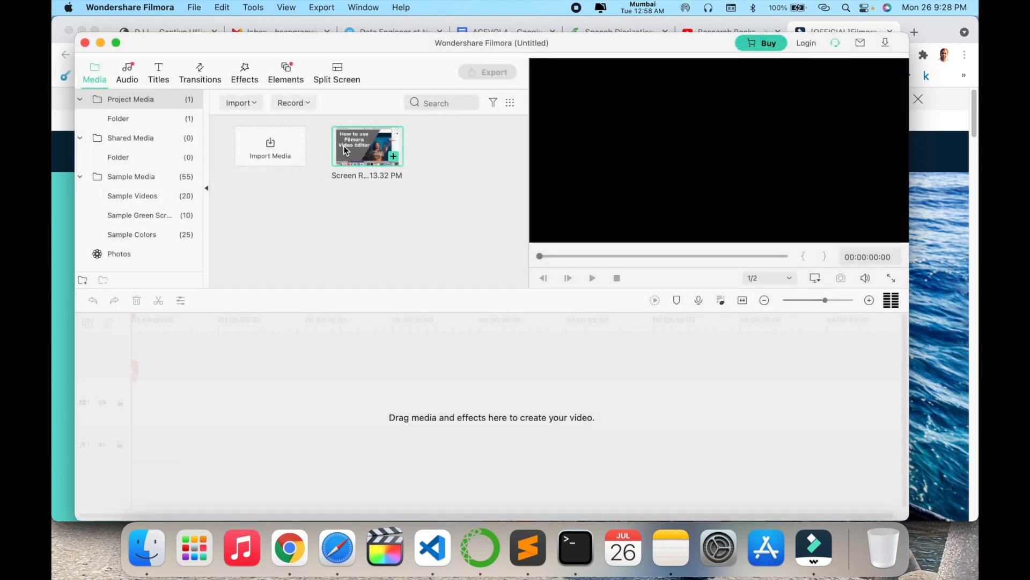
# Place the screen recording on video track 1 at about 13 seconds, keeping the project settings of 1920X1080 at 30.00fps, and select the clip.
pyautogui.moveTo(343, 146); pyautogui.dragTo(370, 398)
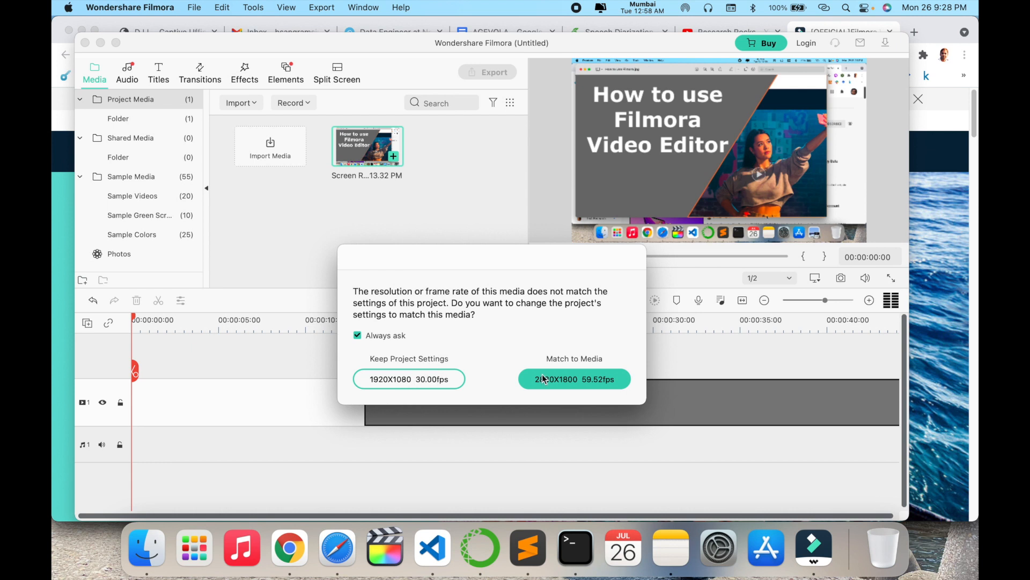
pyautogui.click(412, 379)
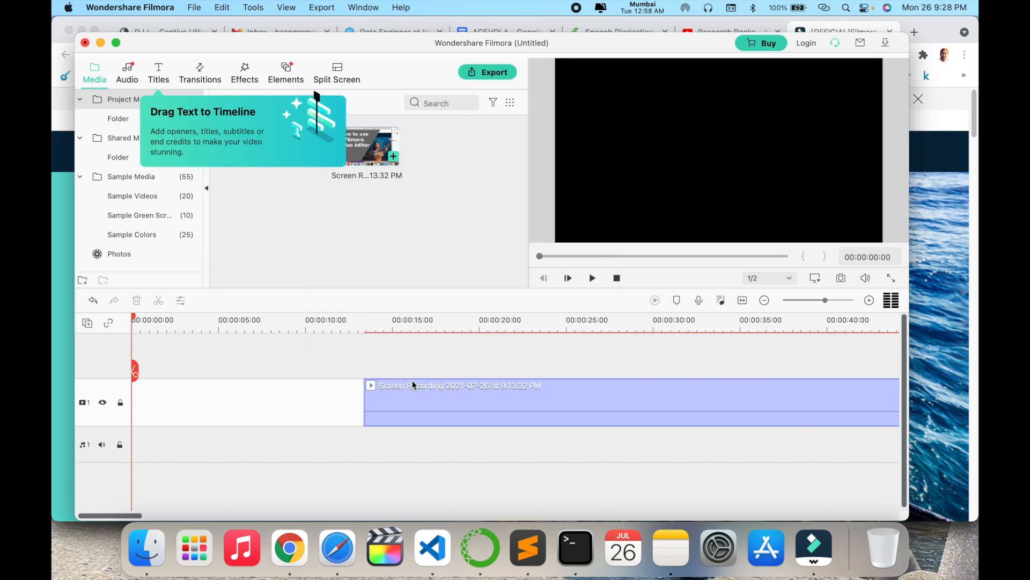
pyautogui.hscroll(5, 510, 424)
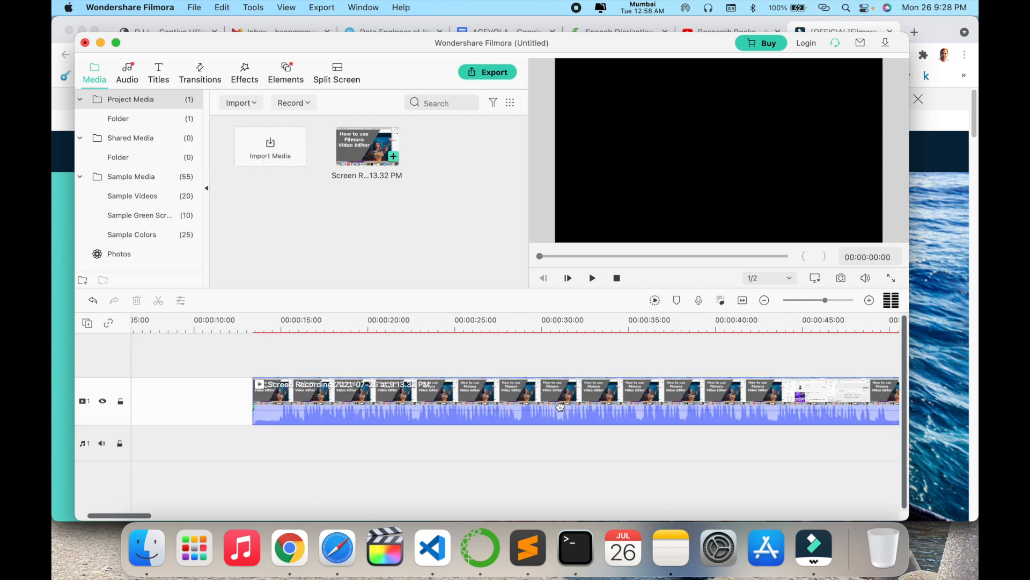
pyautogui.click(462, 389)
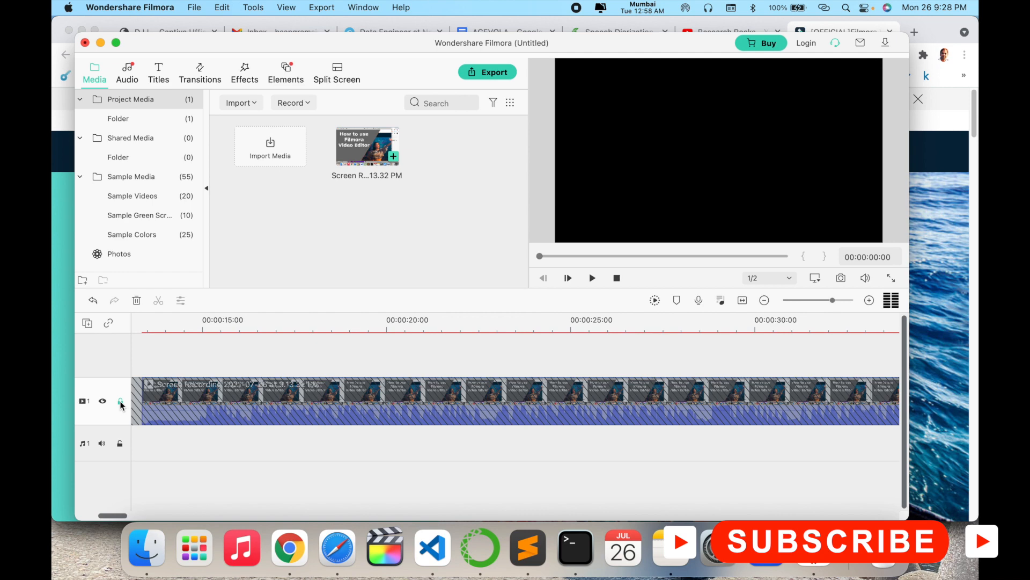
# Unlock video track 1 and delete the short opening piece of the split screen recording.
pyautogui.click(120, 401)
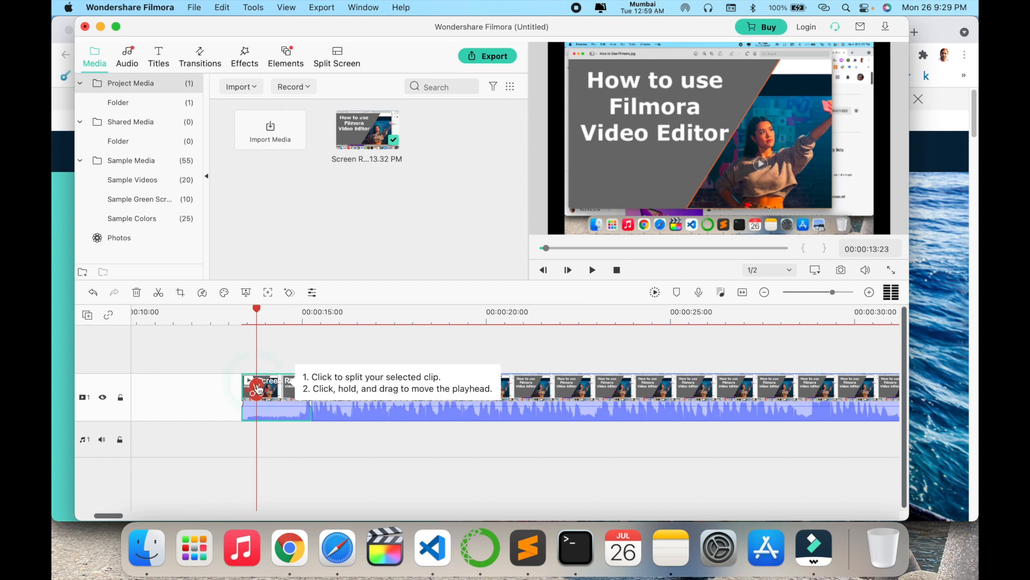
pyautogui.moveTo(258, 388); pyautogui.dragTo(248, 396)
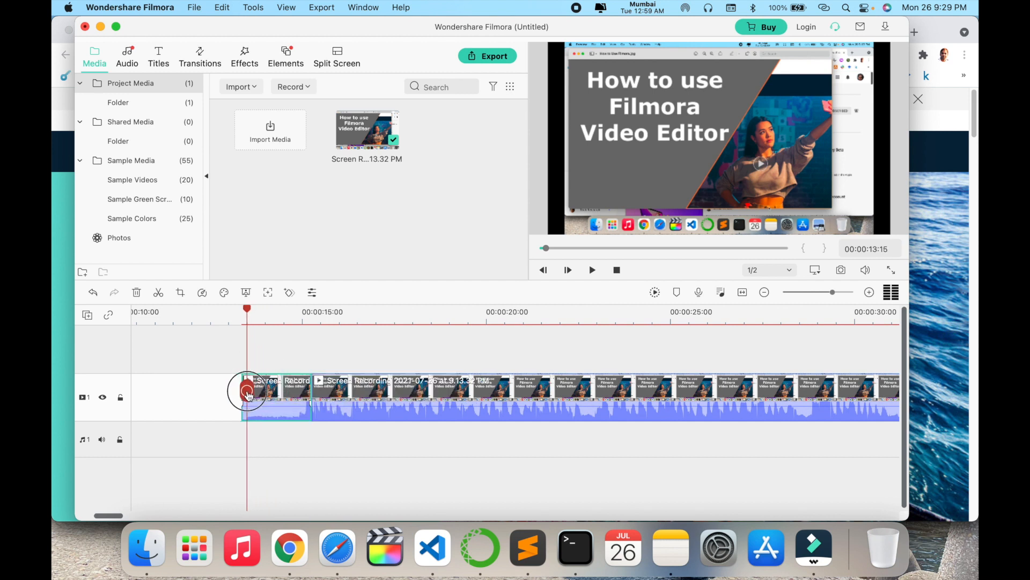
pyautogui.press('Delete')
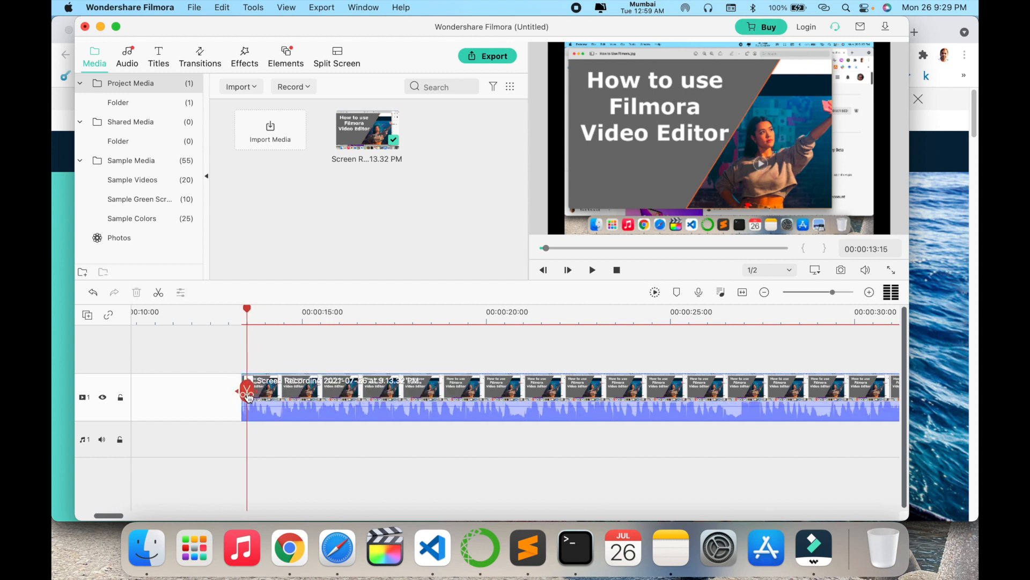
pyautogui.press('space')
pyautogui.hscroll(3, 295, 399)
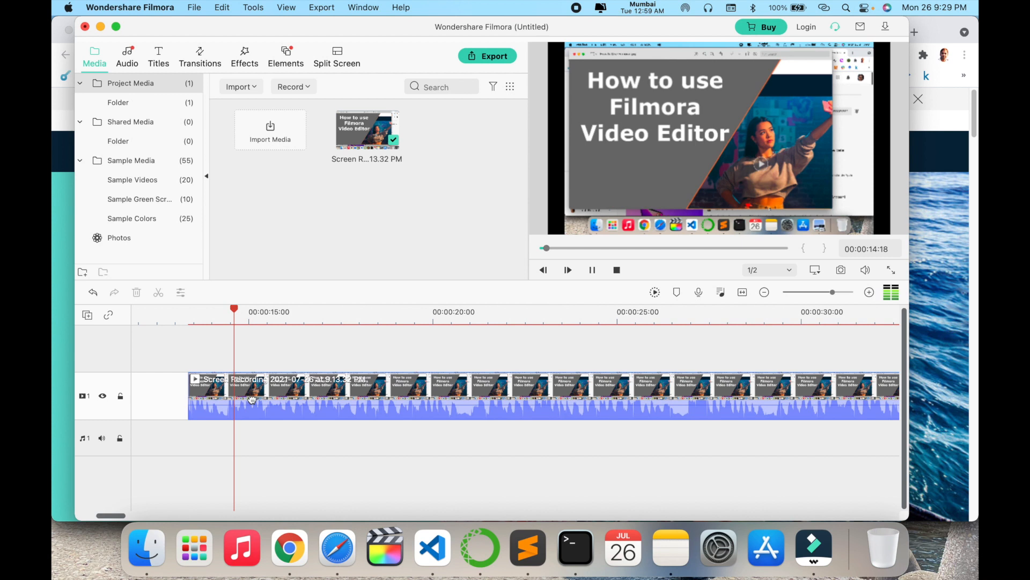
pyautogui.click(344, 403)
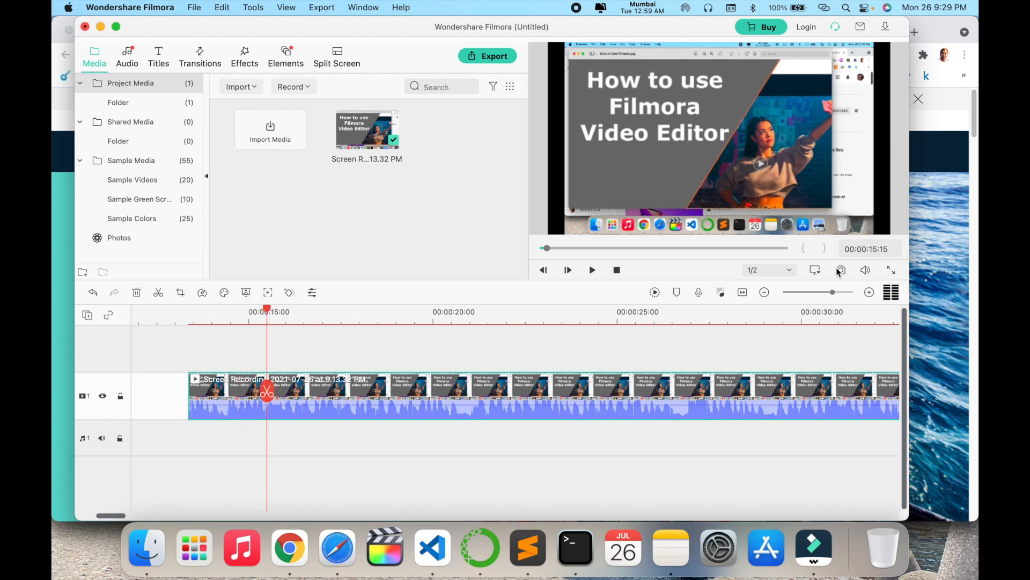
# Remove the empty gap before the screen recording so that the clip starts at 00:00:00:00 on video track 1.
pyautogui.click(869, 292)
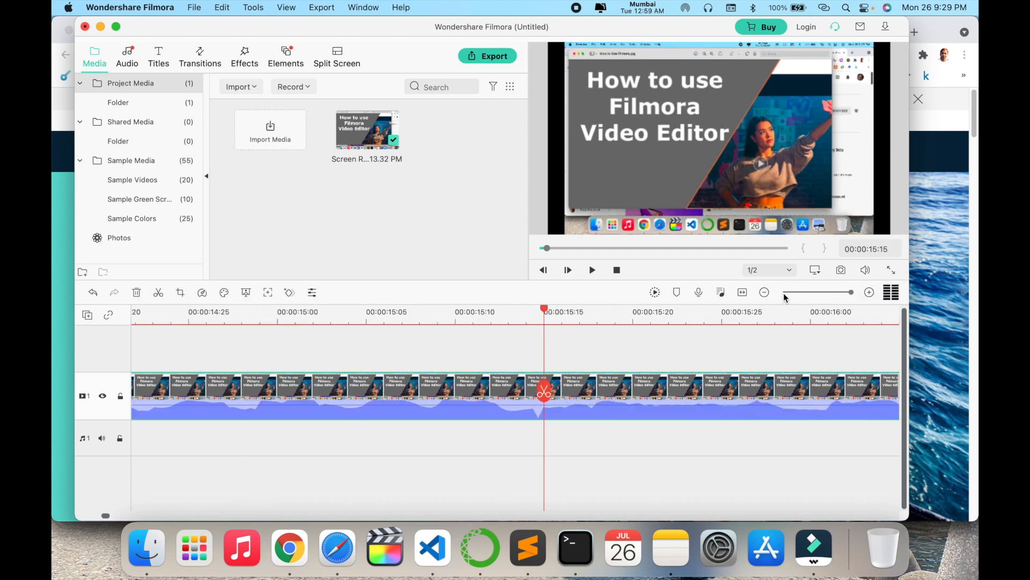
pyautogui.click(764, 293)
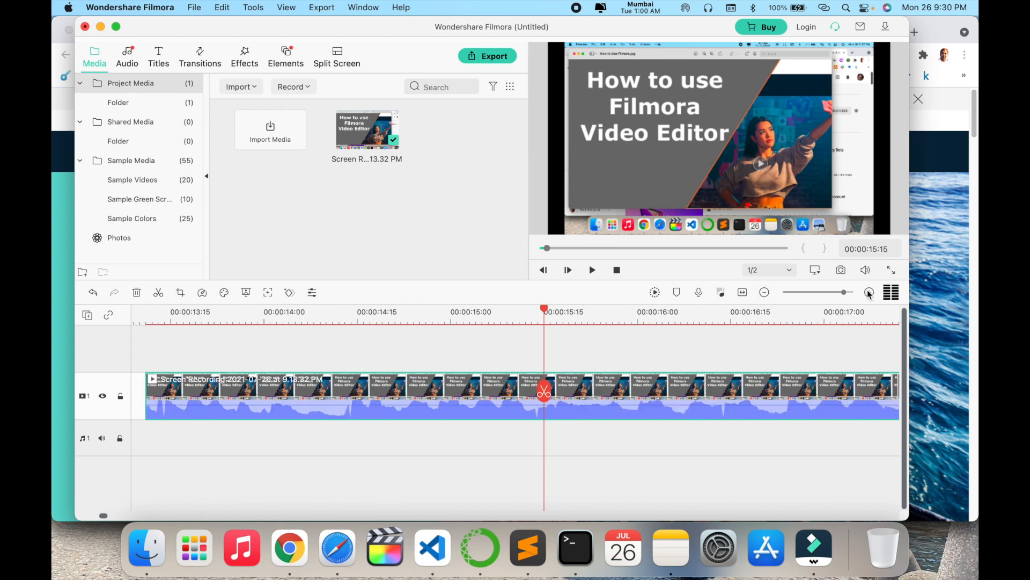
pyautogui.click(764, 292)
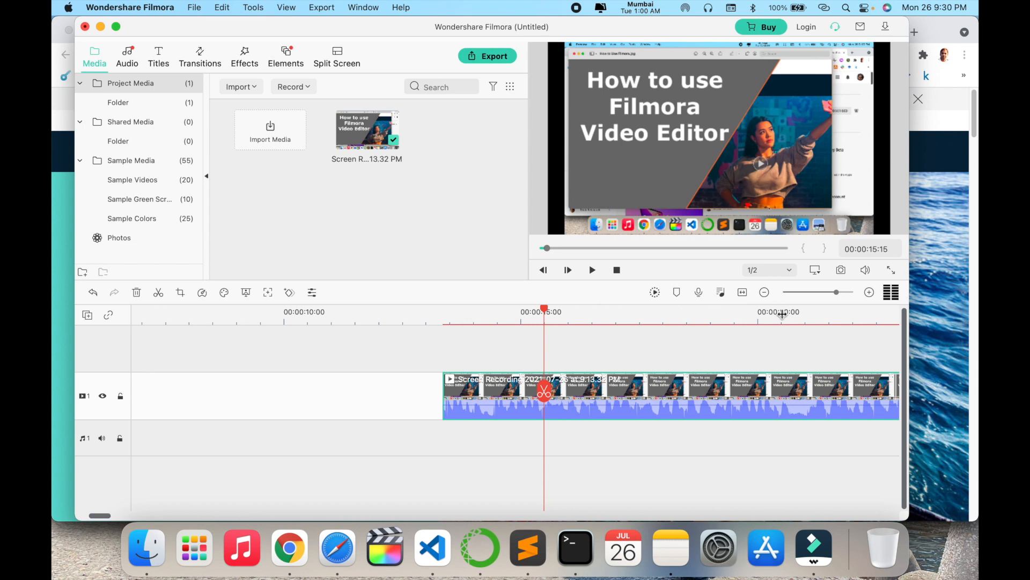
pyautogui.click(293, 402)
pyautogui.hscroll(-10, 295, 402)
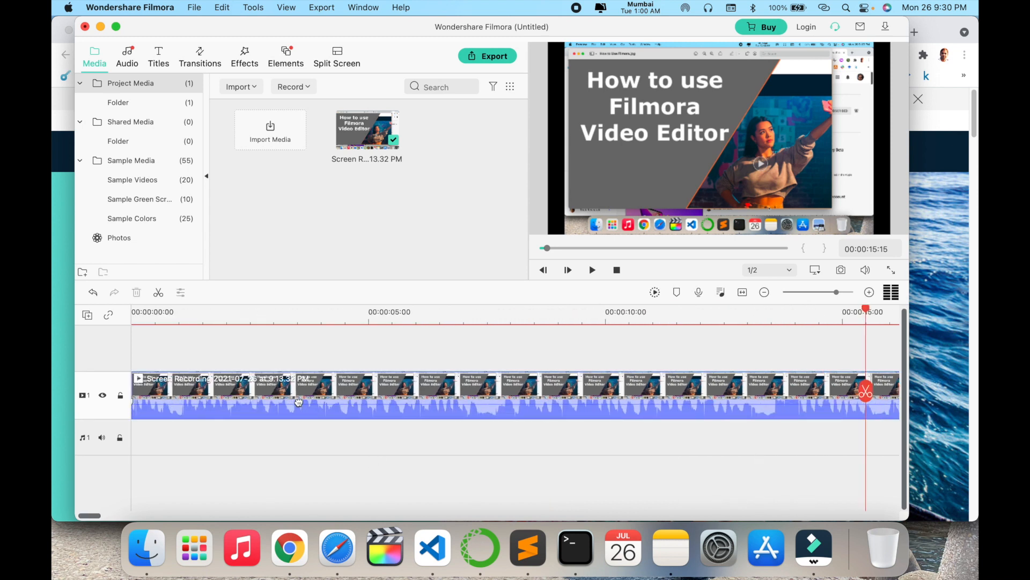
pyautogui.click(137, 440)
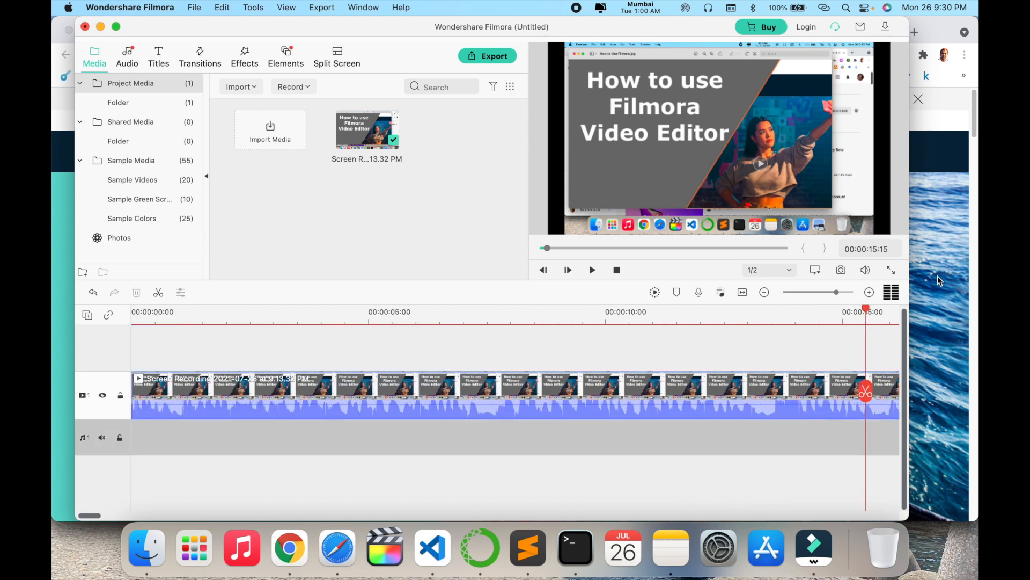
# Play the trimmed screen recording from near its beginning for a few seconds and stop playback.
pyautogui.click(863, 312)
pyautogui.click(591, 270)
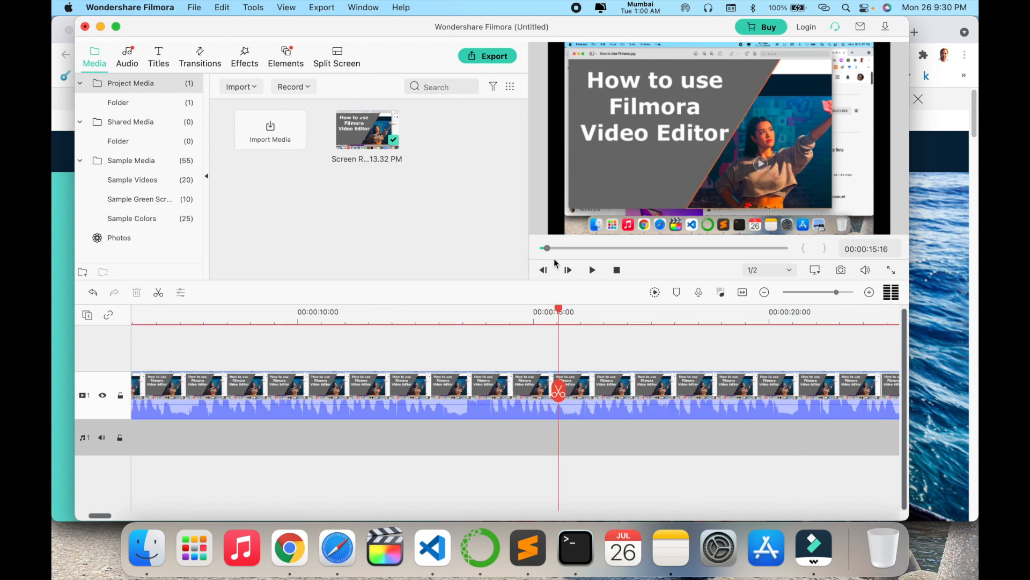
pyautogui.moveTo(546, 248)
pyautogui.mouseDown()
pyautogui.moveTo(534, 248)
pyautogui.moveTo(666, 252)
pyautogui.moveTo(543, 248)
pyautogui.mouseUp()
pyautogui.click(592, 269)
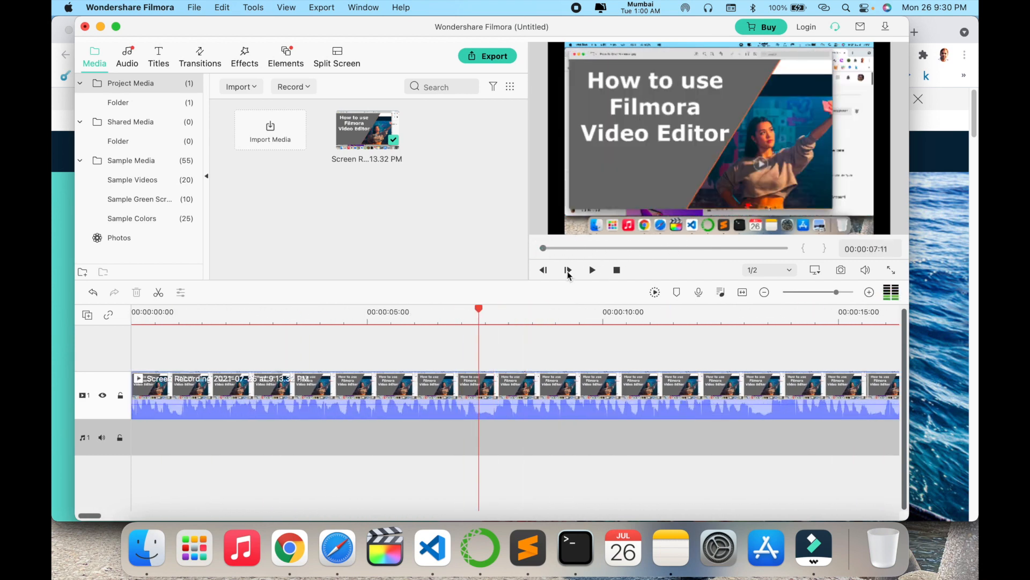
pyautogui.click(616, 270)
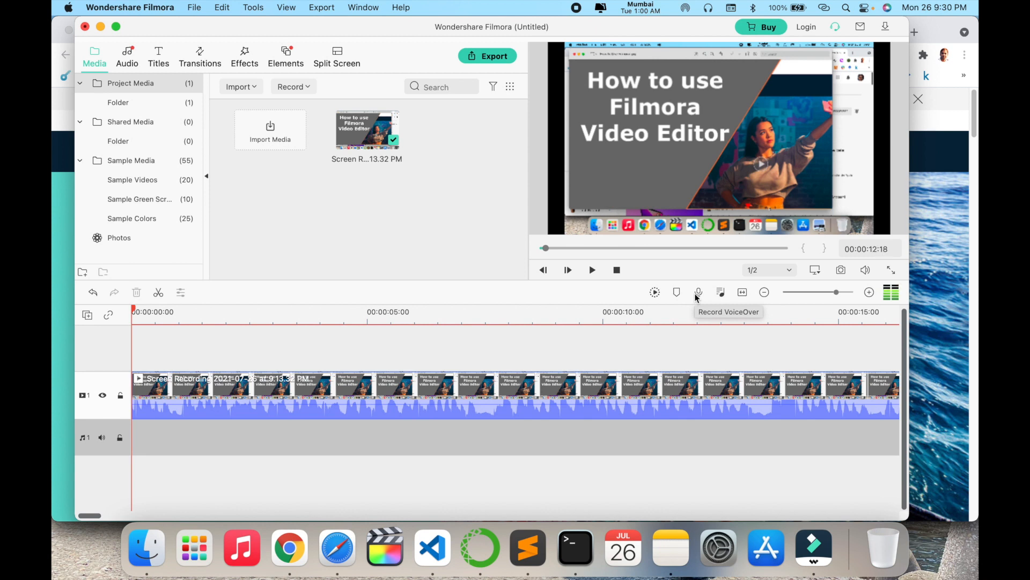
# Add the Callout 5 title on a new video track above the recording, starting at about 1.6 seconds.
pyautogui.click(159, 57)
pyautogui.click(179, 332)
pyautogui.press('space')
pyautogui.moveTo(274, 258); pyautogui.dragTo(207, 336)
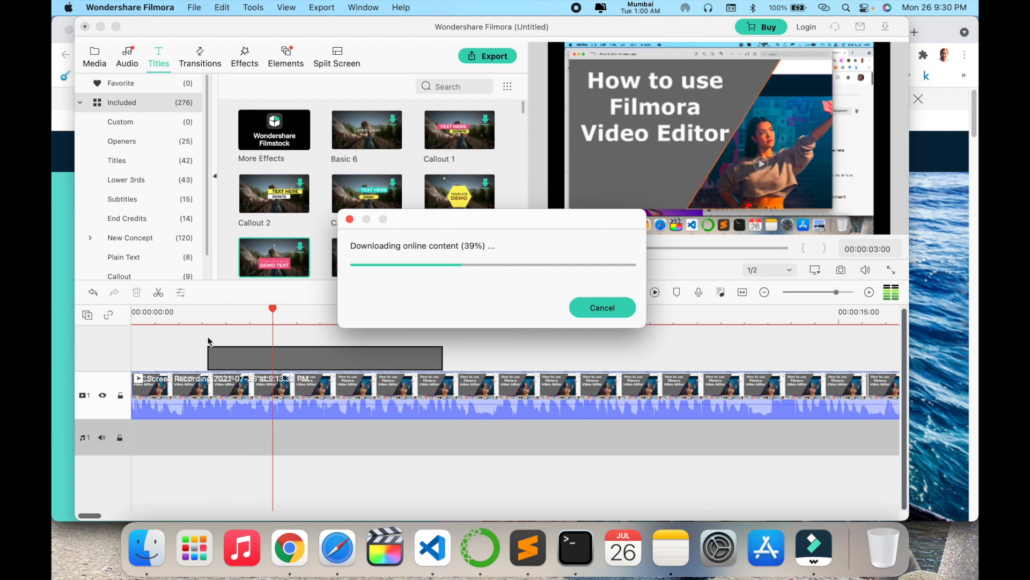
# Play back the start of the Callout 5 title over the recording to check its animation.
pyautogui.click(444, 314)
pyautogui.moveTo(448, 310); pyautogui.dragTo(182, 322)
pyautogui.press('space')
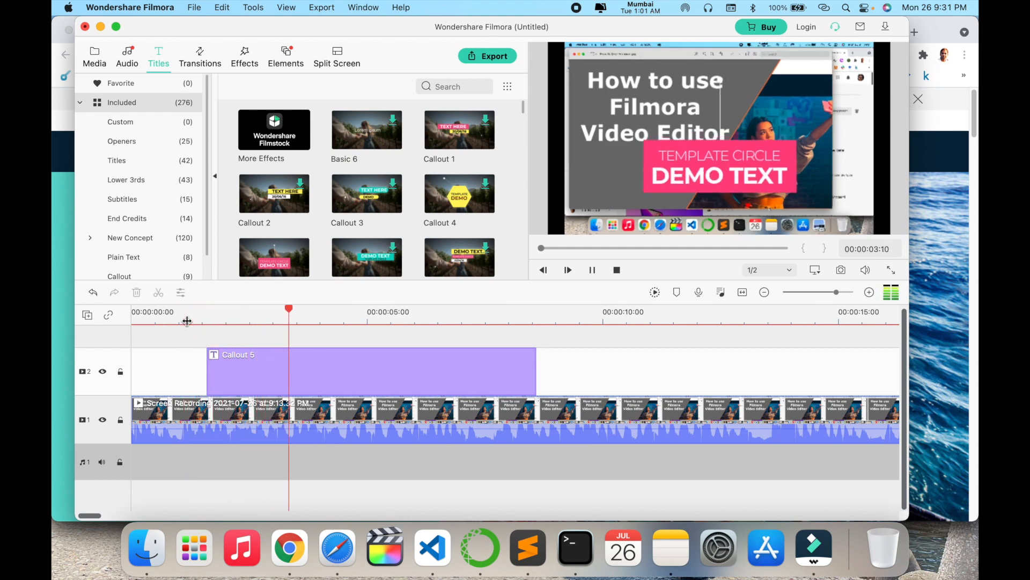
pyautogui.press('space')
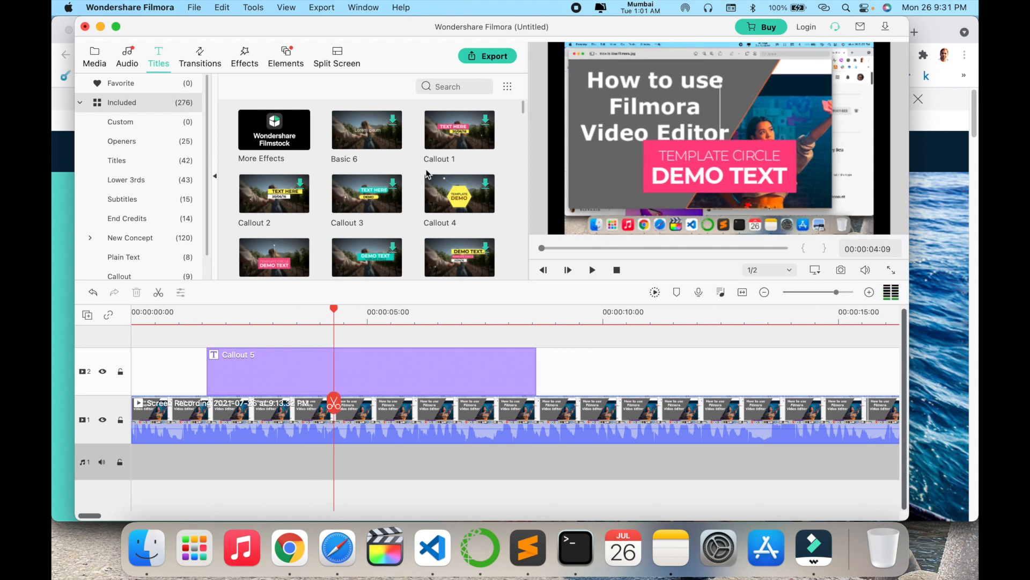
# Add the Opener 11 title on video track 2 after Callout 5, starting at about 11 seconds.
pyautogui.scroll(-10, 428, 173)
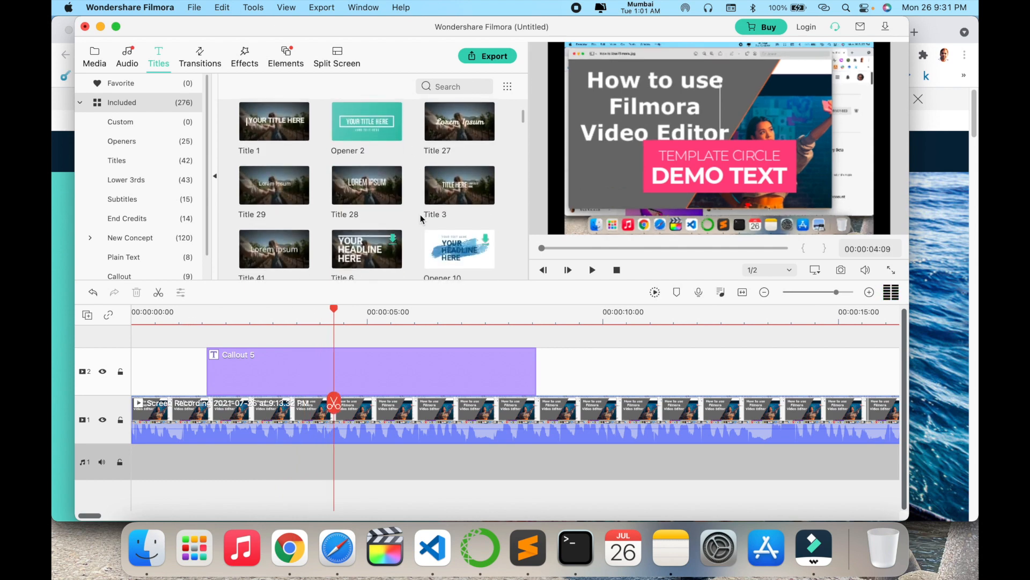
pyautogui.scroll(-4, 421, 214)
pyautogui.moveTo(363, 187); pyautogui.dragTo(652, 354)
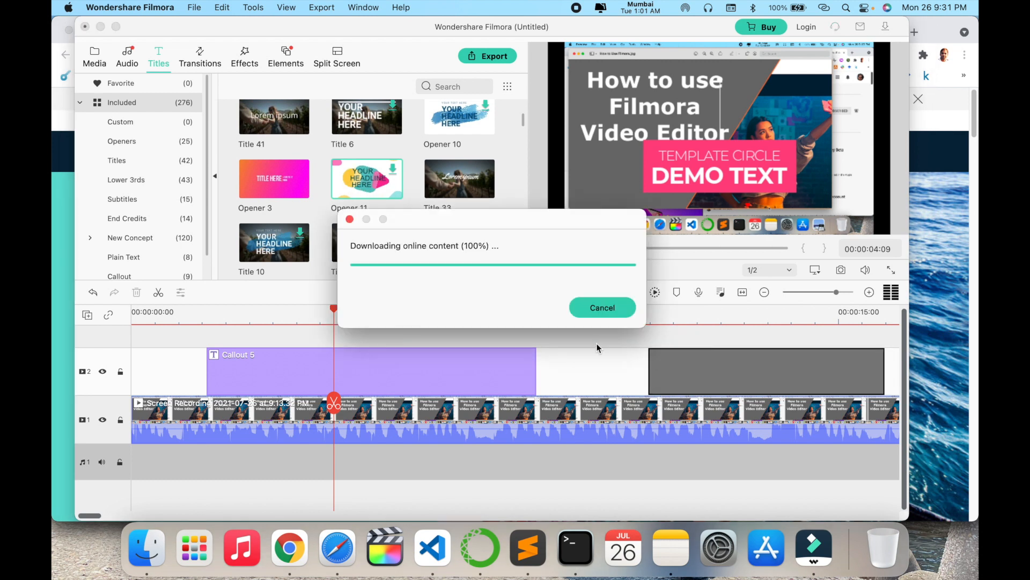
# Play back the Opener 11 title to check how it looks in the preview.
pyautogui.hscroll(2, 597, 348)
pyautogui.moveTo(240, 309); pyautogui.dragTo(550, 317)
pyautogui.press('space')
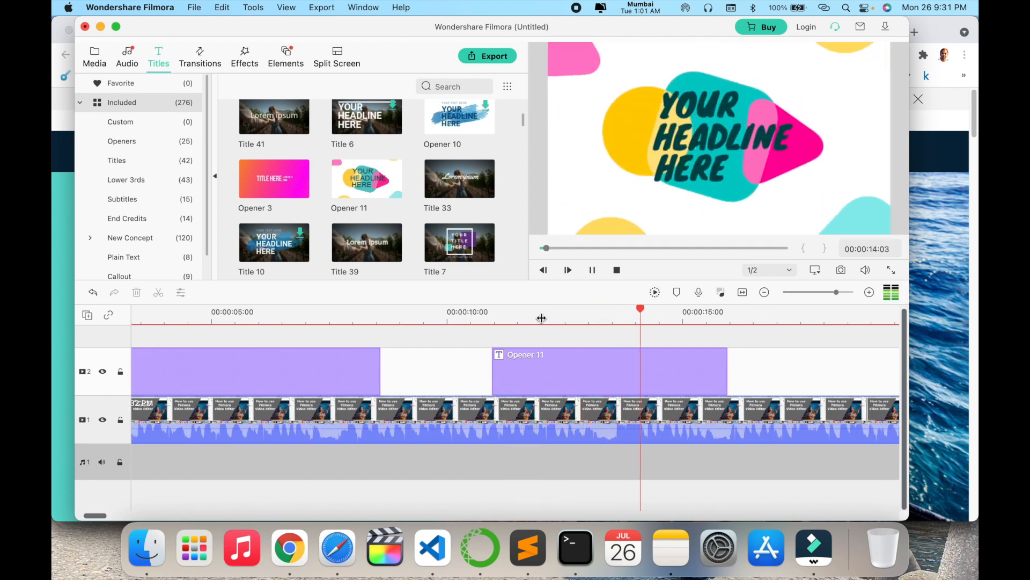
pyautogui.press('space')
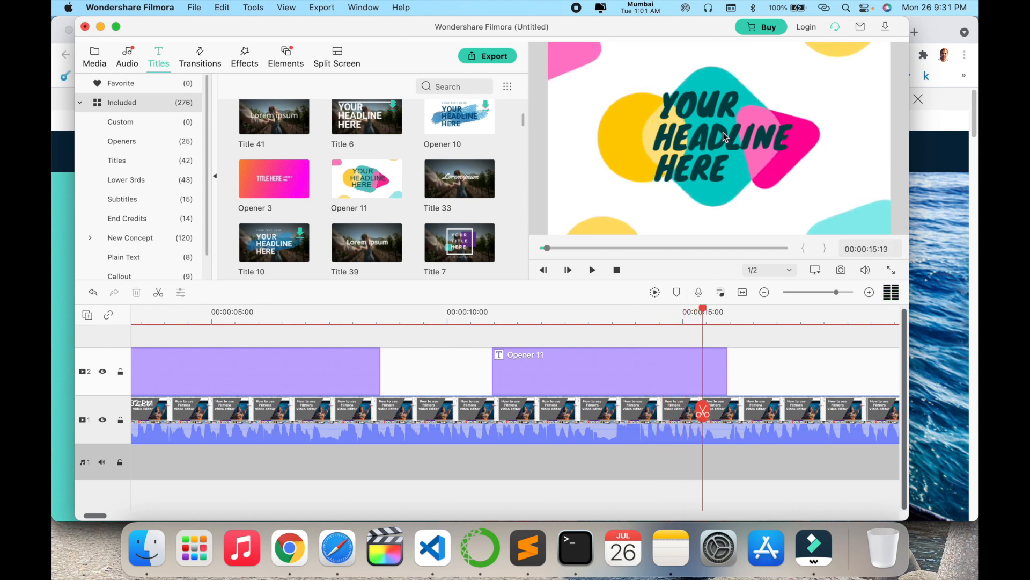
# Browse the available title templates, including the Titles, Subtitles and End Credits categories.
pyautogui.hscroll(10, 634, 333)
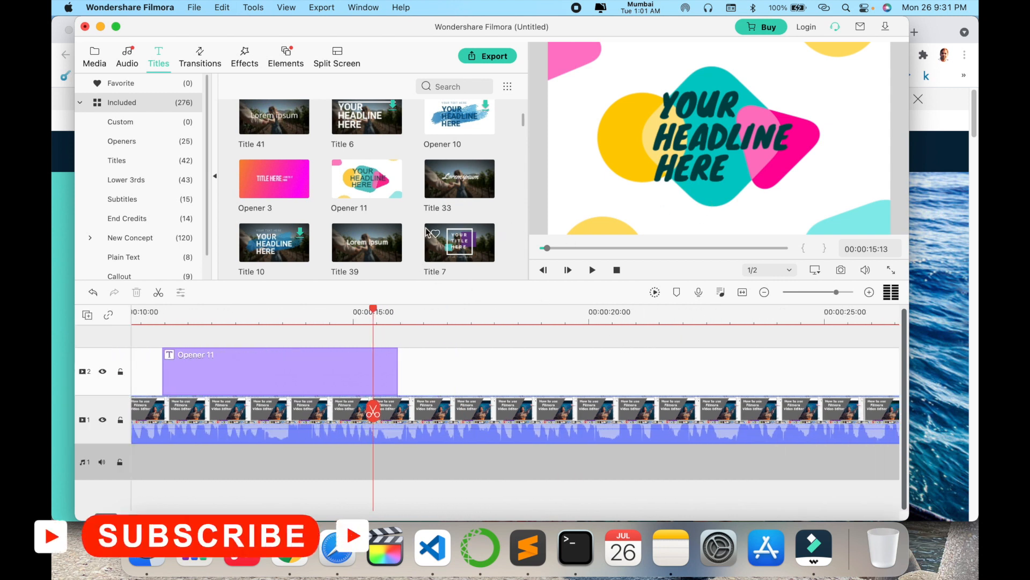
pyautogui.scroll(-3, 417, 229)
pyautogui.hscroll(8, 436, 351)
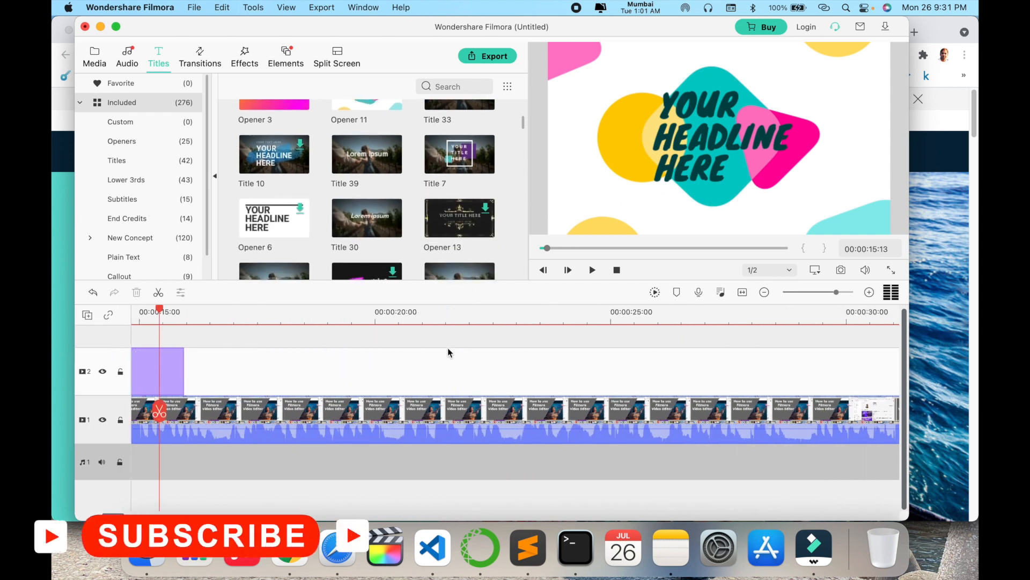
pyautogui.click(113, 122)
pyautogui.click(118, 161)
pyautogui.scroll(-5, 371, 214)
pyautogui.scroll(-3, 370, 214)
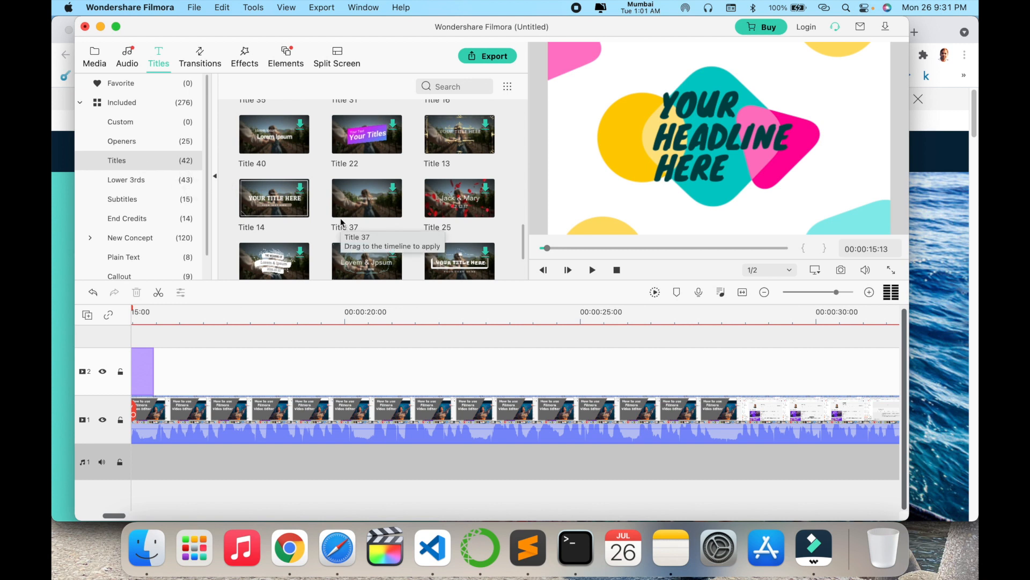
pyautogui.click(141, 200)
pyautogui.scroll(-5, 274, 224)
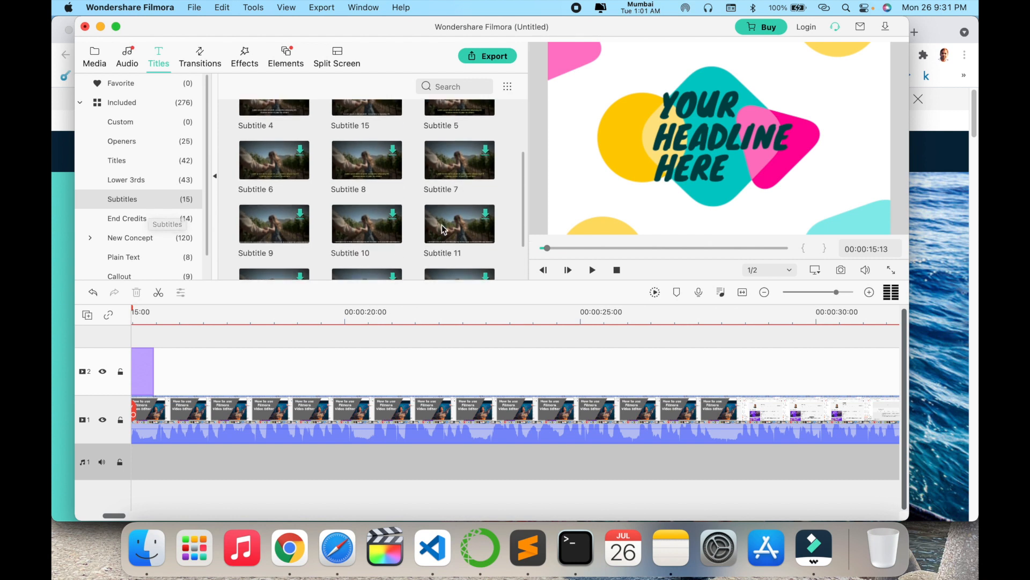
pyautogui.click(131, 220)
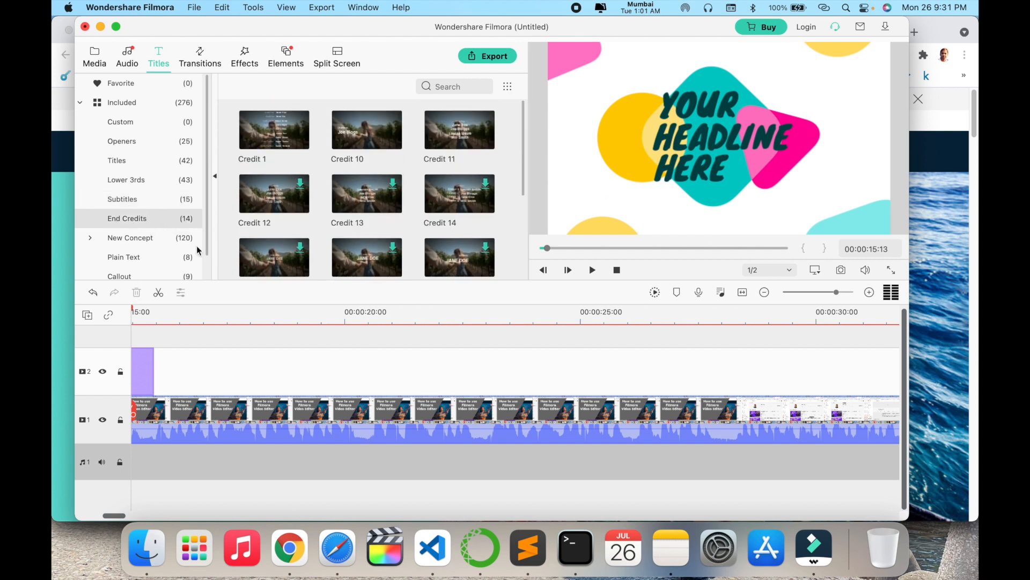
# Examine the New Concept title templates and the Plain Text category.
pyautogui.click(151, 243)
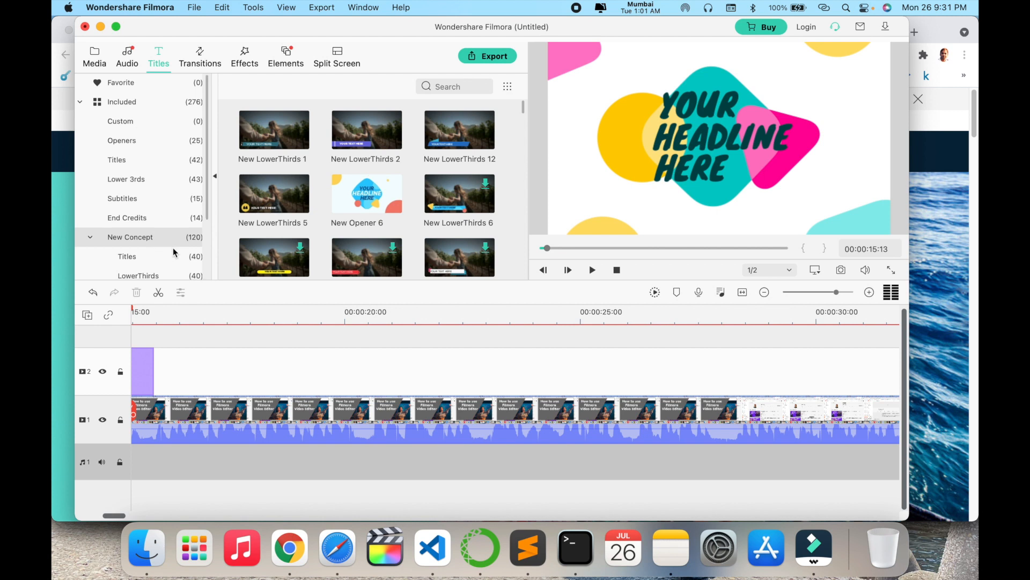
pyautogui.scroll(-2, 174, 252)
pyautogui.click(130, 205)
pyautogui.scroll(-2, 166, 241)
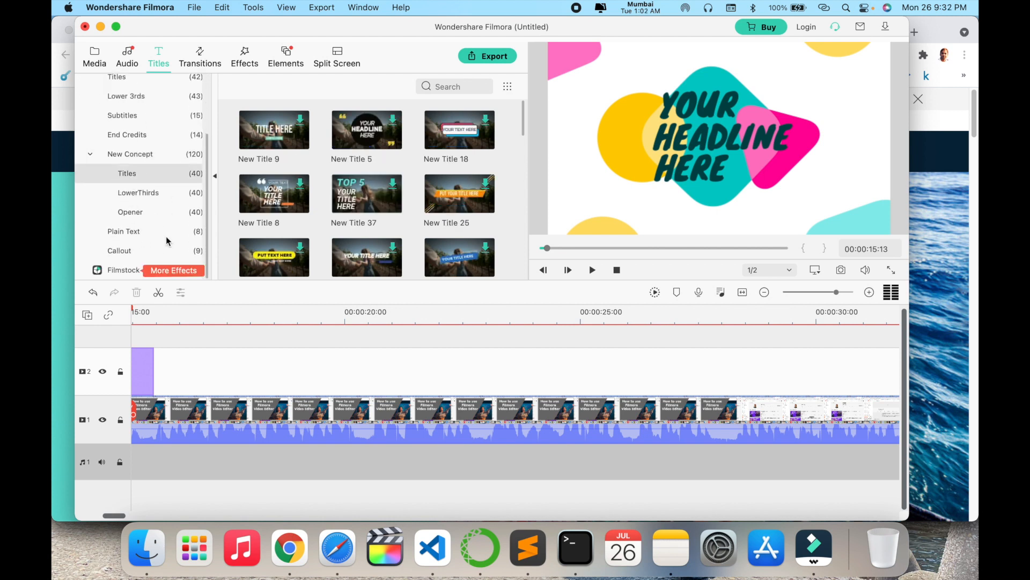
pyautogui.scroll(-5, 292, 238)
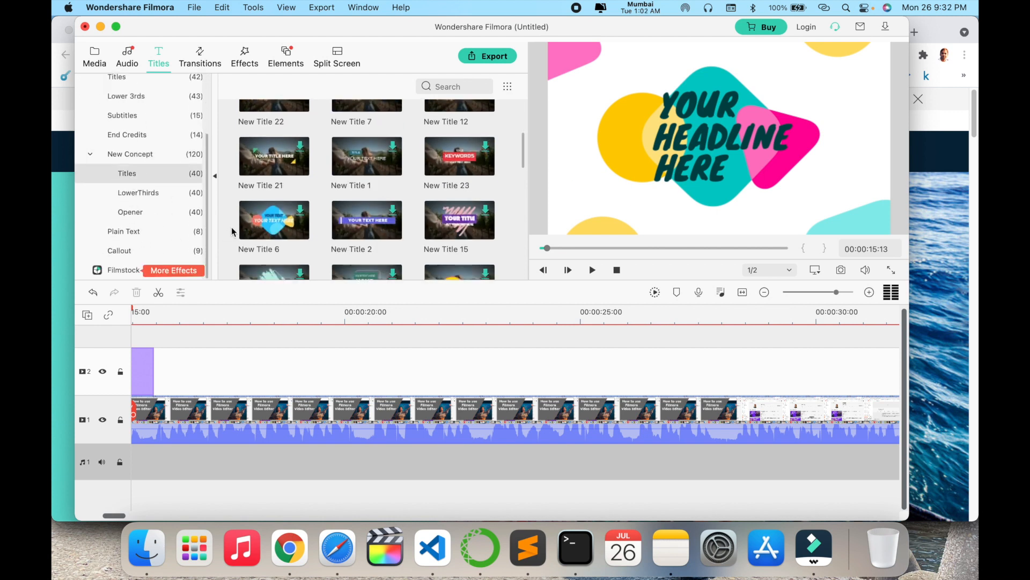
pyautogui.click(109, 270)
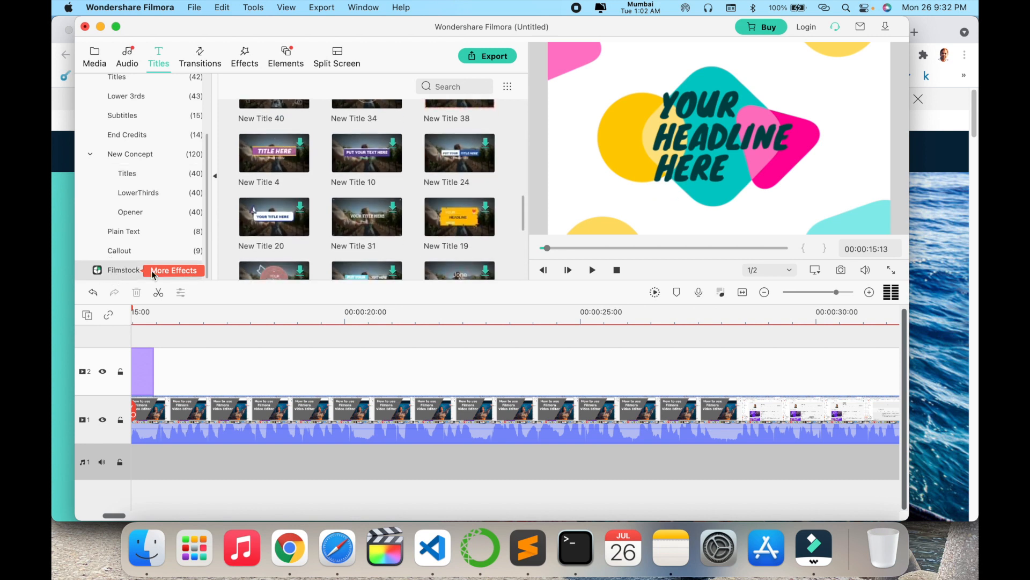
pyautogui.click(134, 237)
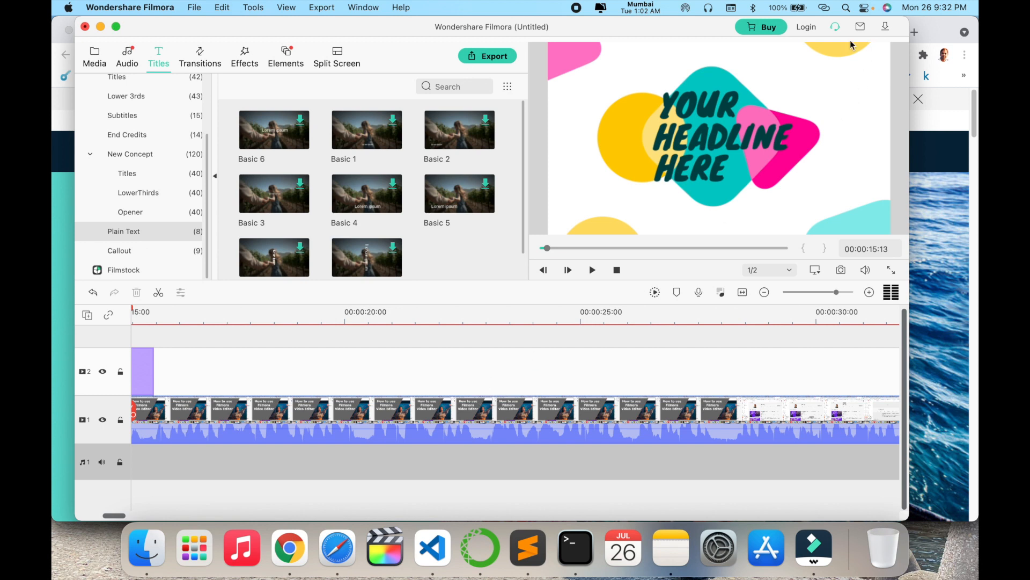
# Export the project as an MP4 on the free plan with a watermark, and choose Put Computer to Sleep as the action on completion.
pyautogui.click(481, 57)
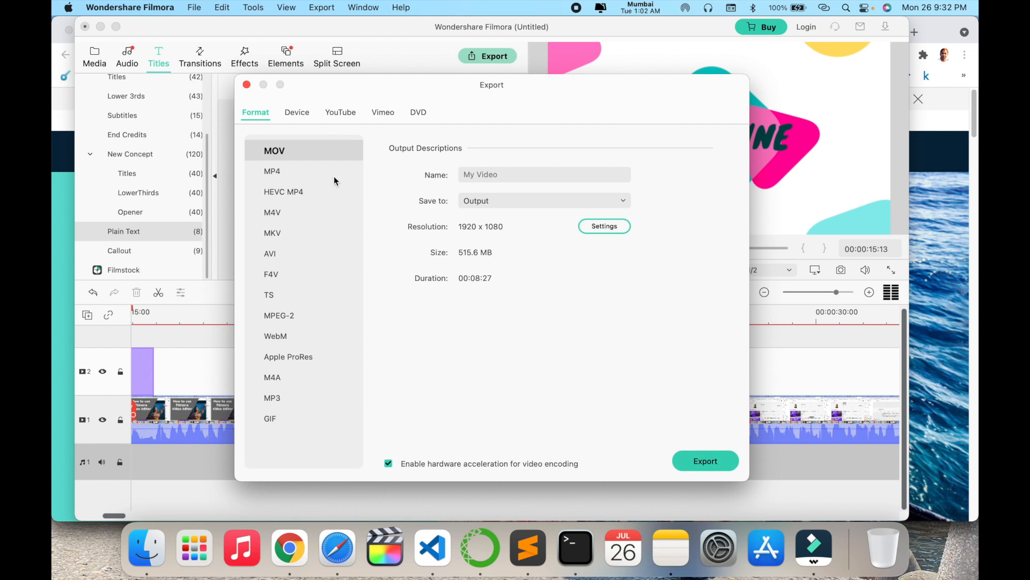
pyautogui.click(287, 174)
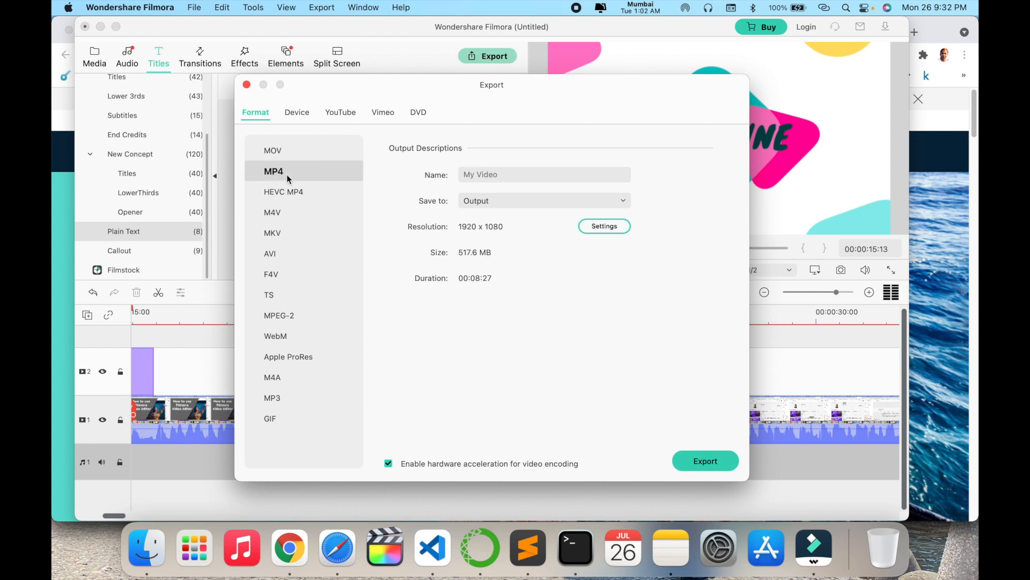
pyautogui.click(716, 459)
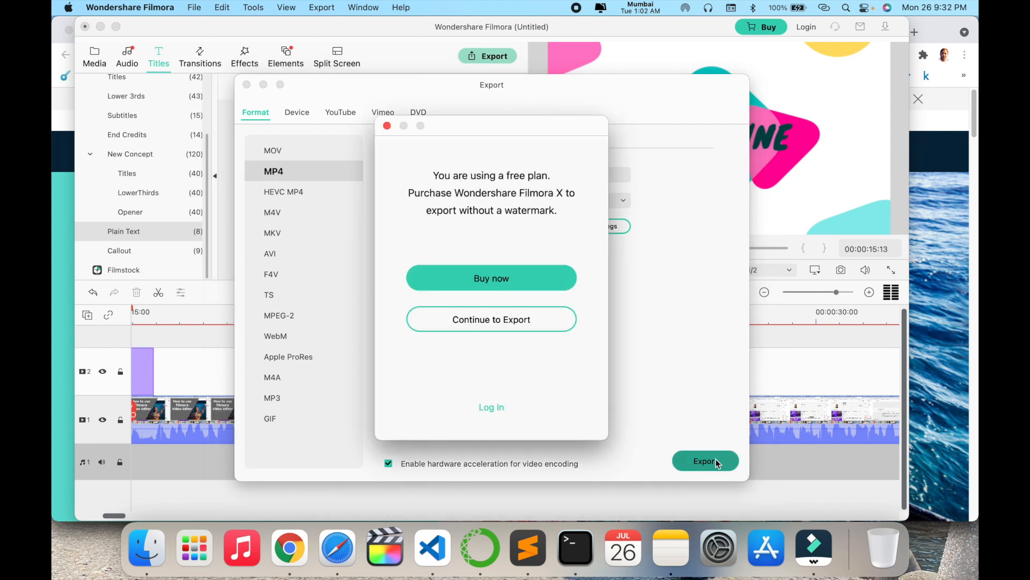
pyautogui.click(466, 317)
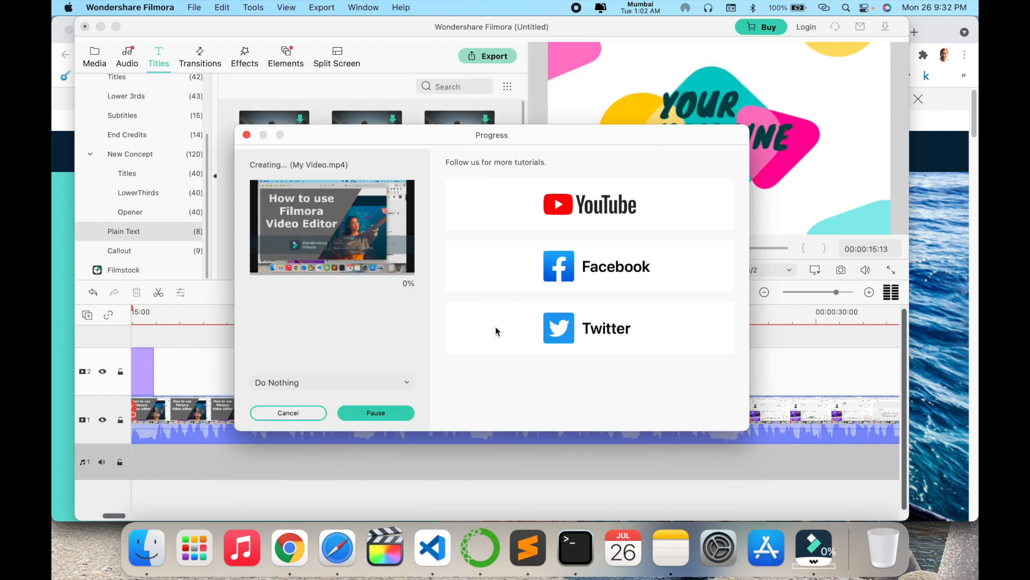
pyautogui.click(279, 385)
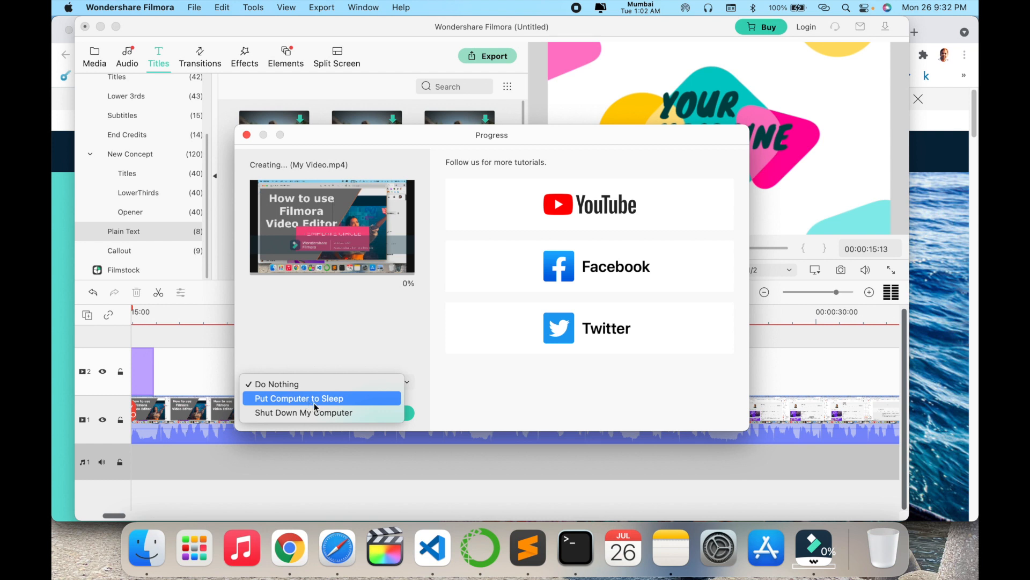
pyautogui.click(332, 400)
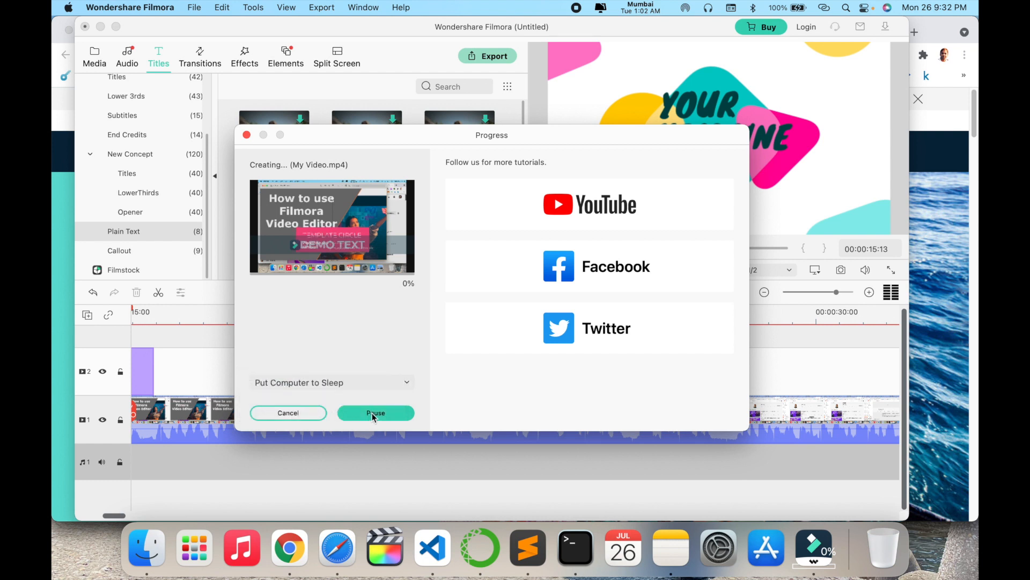